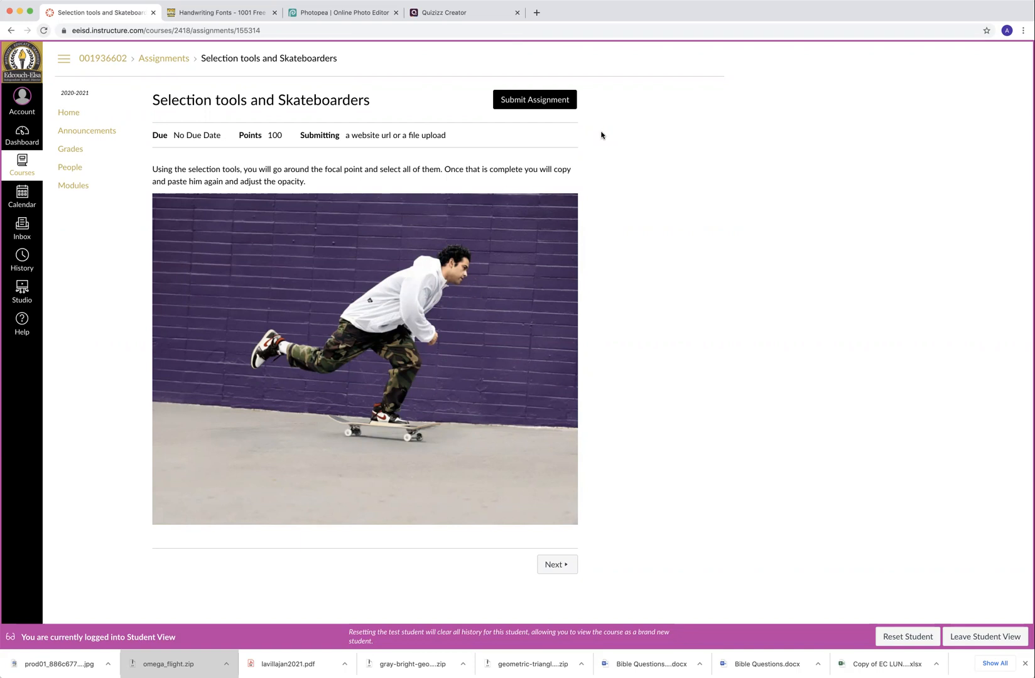
- Copy the skateboarder picture from the assignment and save it to the desktop as a JPEG named 11/12
{"action": "right_click", "coordinate": [439, 347]}
{"action": "left_click", "coordinate": [475, 371]}
{"action": "right_click", "coordinate": [408, 317]}
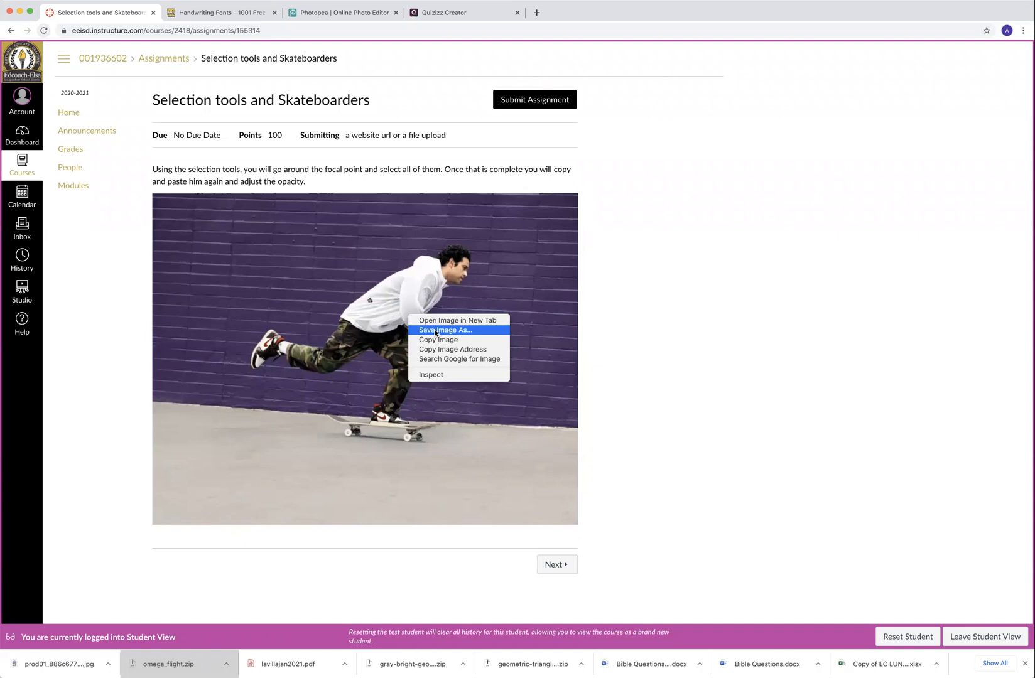
{"action": "left_click", "coordinate": [436, 331]}
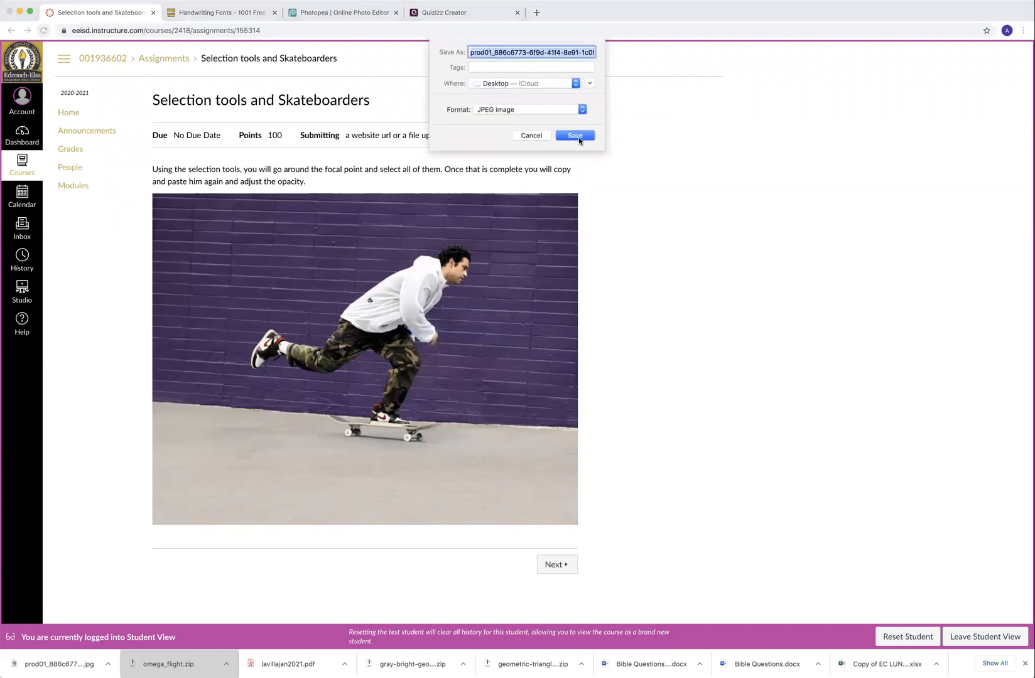
{"action": "type", "text": "11/12"}
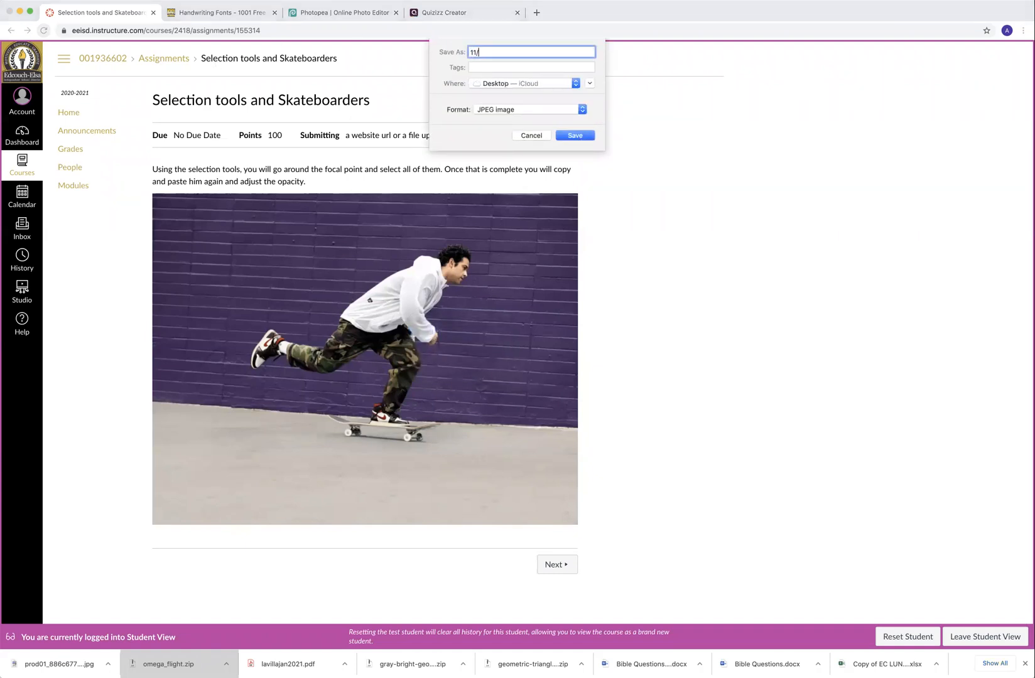
{"action": "left_click", "coordinate": [571, 137]}
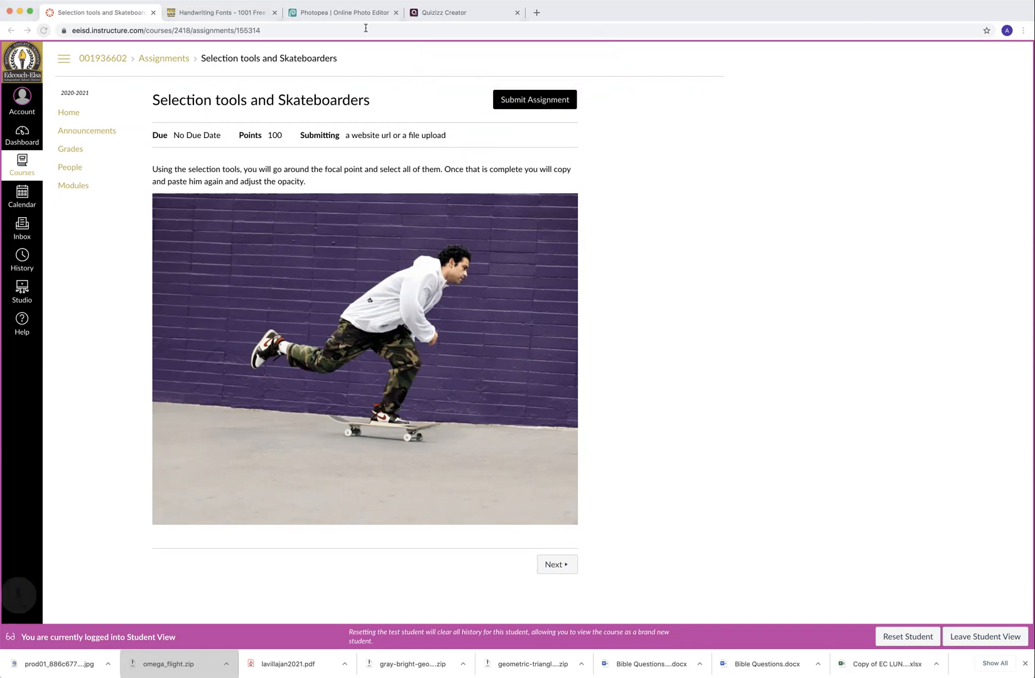
- Switch to Photopea, create a white 720 px high project named with the student's surname and 1/12, and paste the copied picture
{"action": "left_click", "coordinate": [340, 8]}
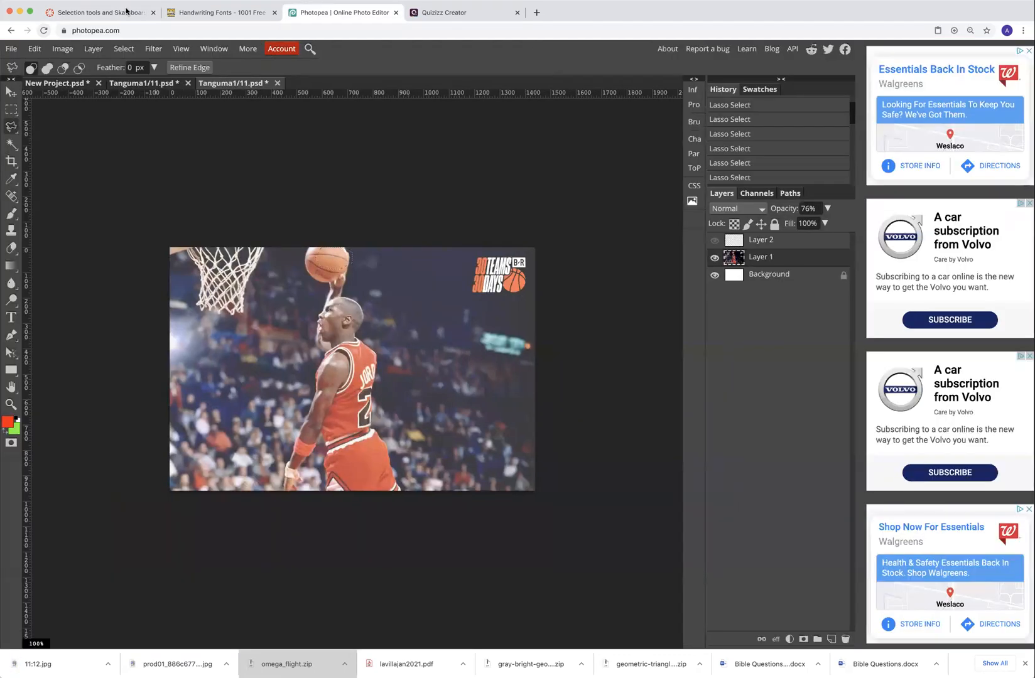
{"action": "left_click", "coordinate": [12, 48]}
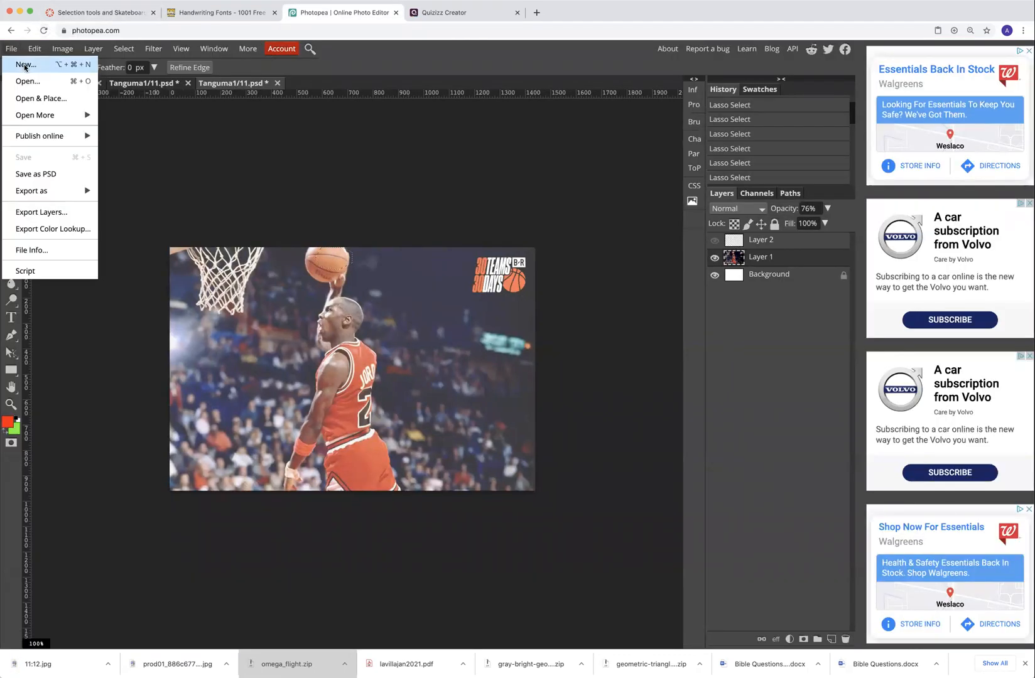
{"action": "left_click", "coordinate": [26, 68]}
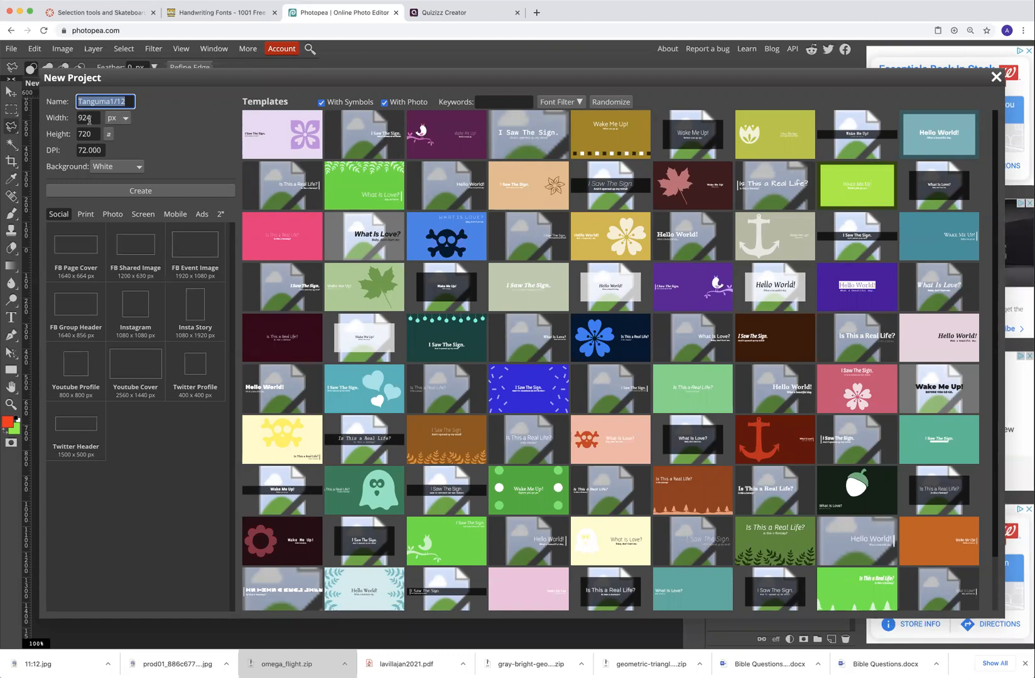
{"action": "left_click", "coordinate": [141, 191]}
{"action": "left_click", "coordinate": [34, 48]}
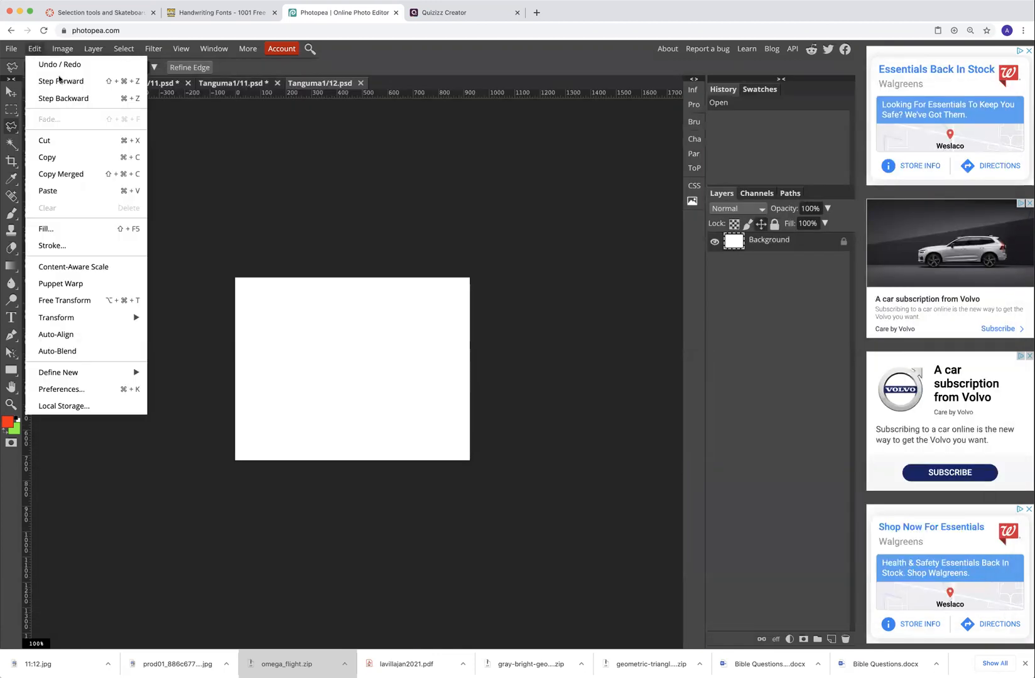
{"action": "left_click", "coordinate": [80, 193]}
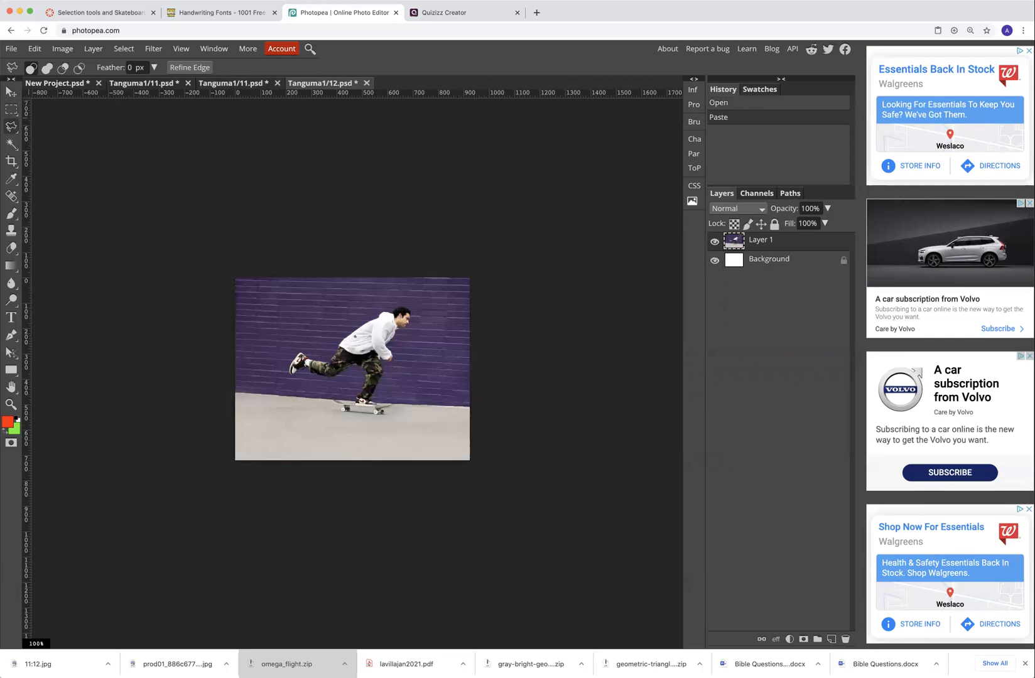
- Open the saved 11/12.jpg from the desktop as a separate document and close it again
{"action": "left_click", "coordinate": [8, 49]}
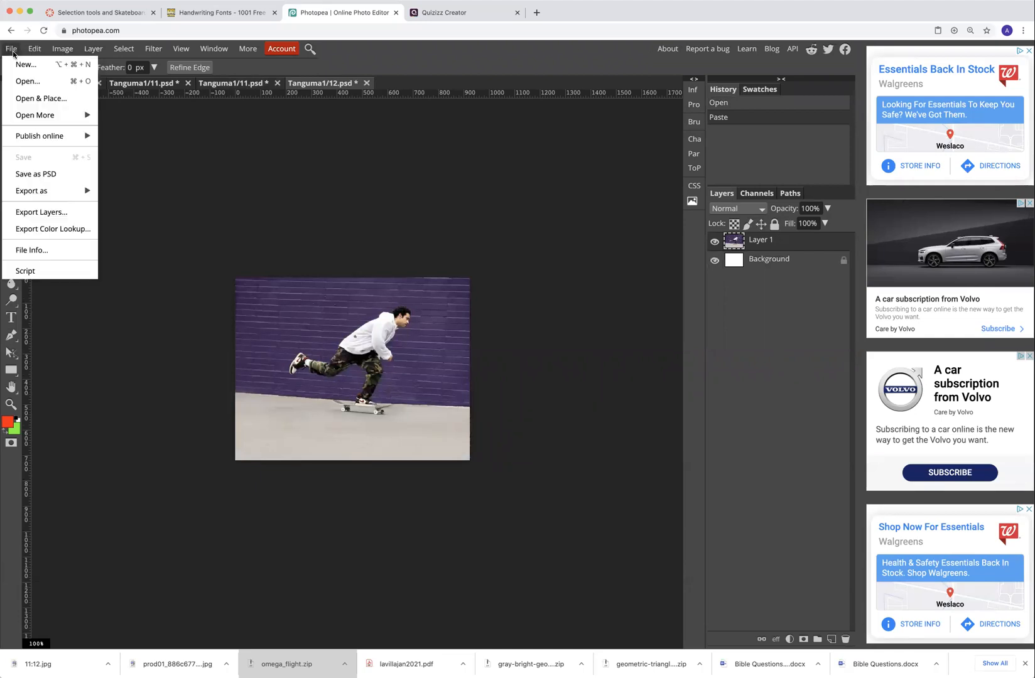
{"action": "left_click", "coordinate": [27, 81]}
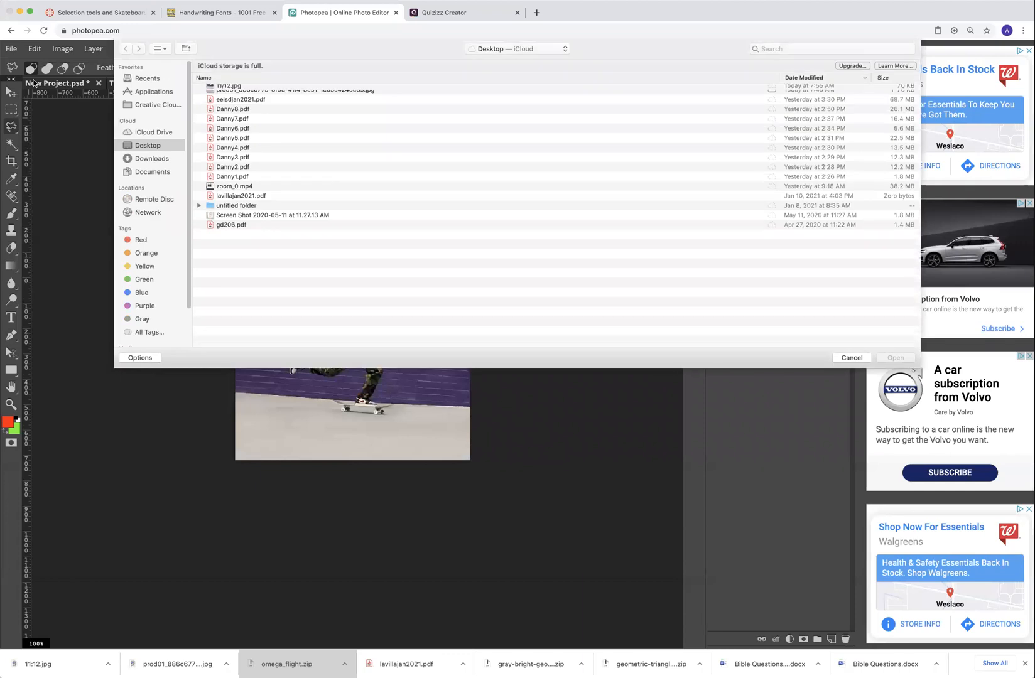
{"action": "left_click", "coordinate": [233, 91]}
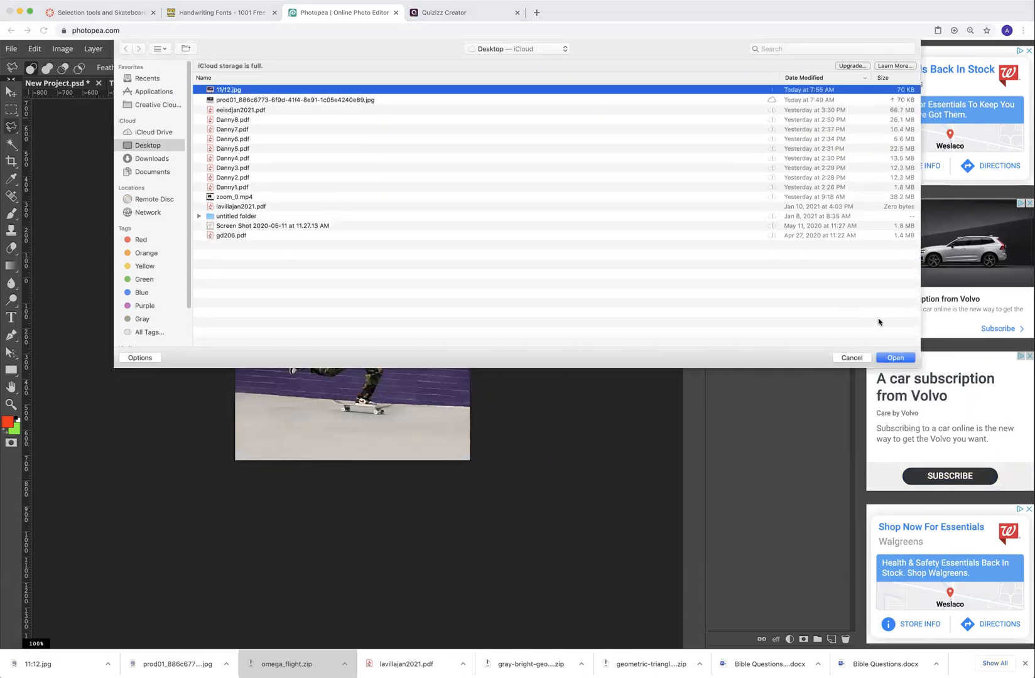
{"action": "left_click", "coordinate": [899, 358]}
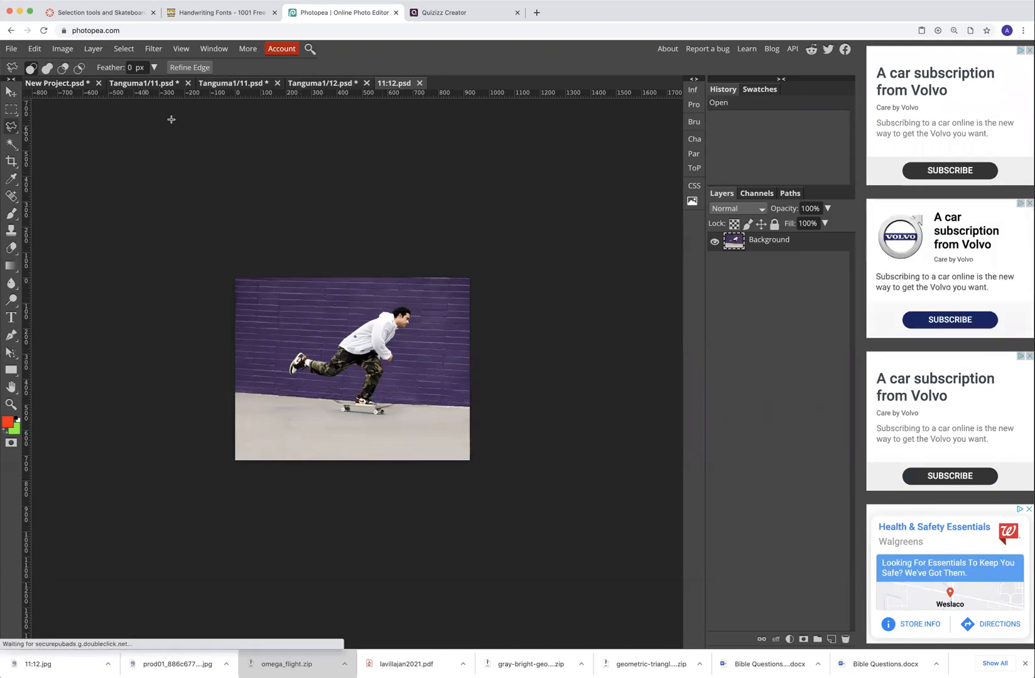
{"action": "left_click", "coordinate": [421, 84]}
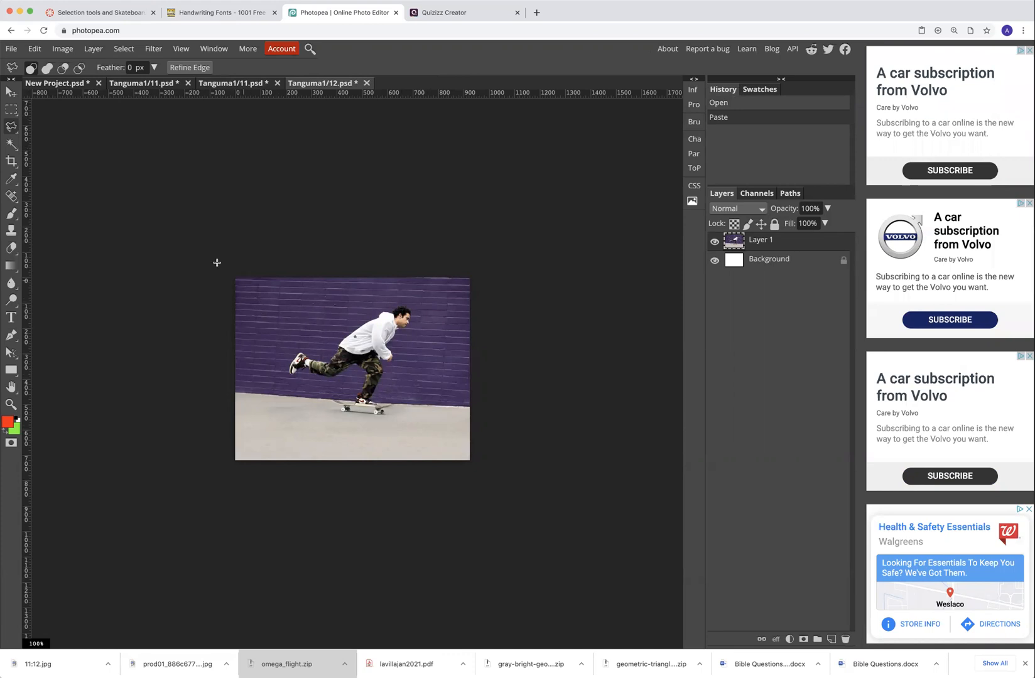
- Zoom in on the skateboarder to 500%
{"action": "left_click", "coordinate": [181, 48]}
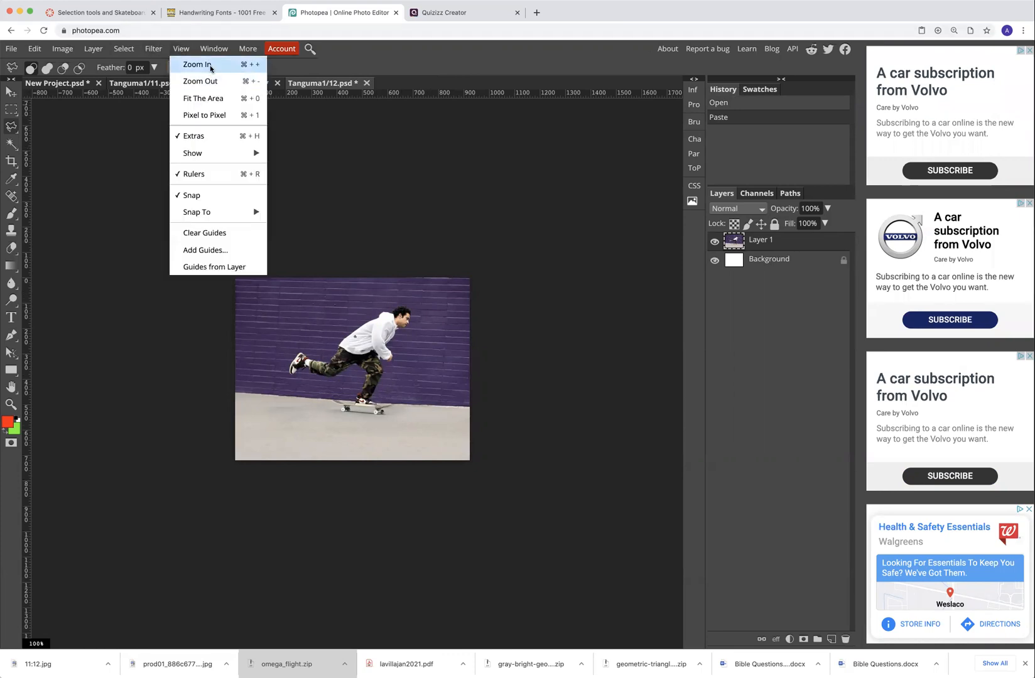
{"action": "left_click", "coordinate": [196, 62]}
{"action": "left_click", "coordinate": [181, 48]}
{"action": "left_click", "coordinate": [196, 63]}
{"action": "left_click", "coordinate": [181, 48]}
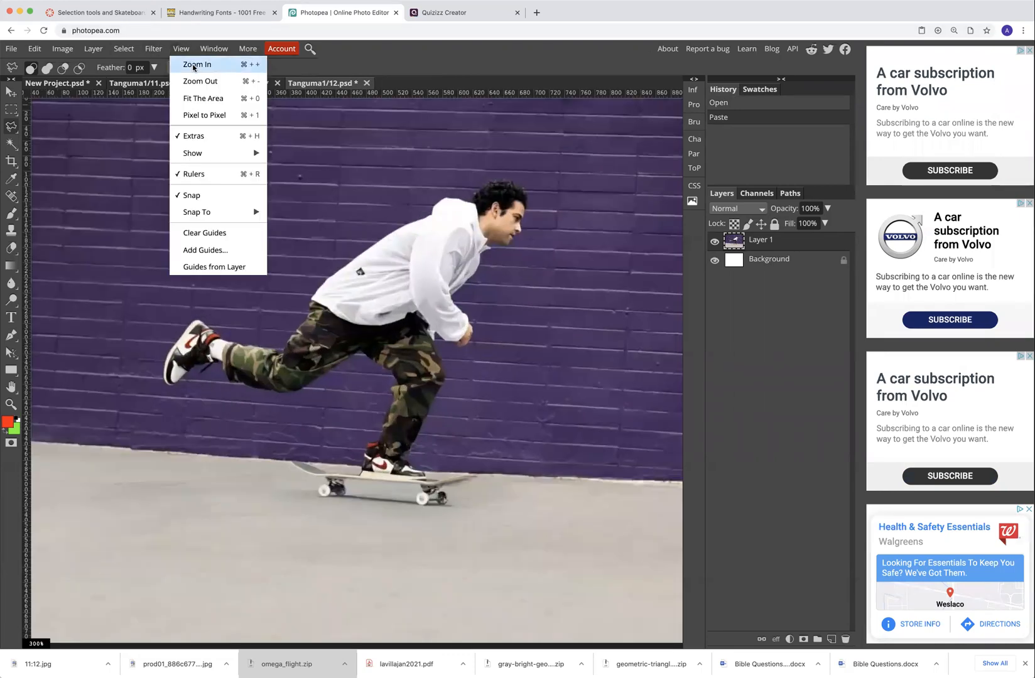
{"action": "left_click", "coordinate": [192, 64]}
{"action": "left_click", "coordinate": [181, 48]}
{"action": "left_click", "coordinate": [196, 63]}
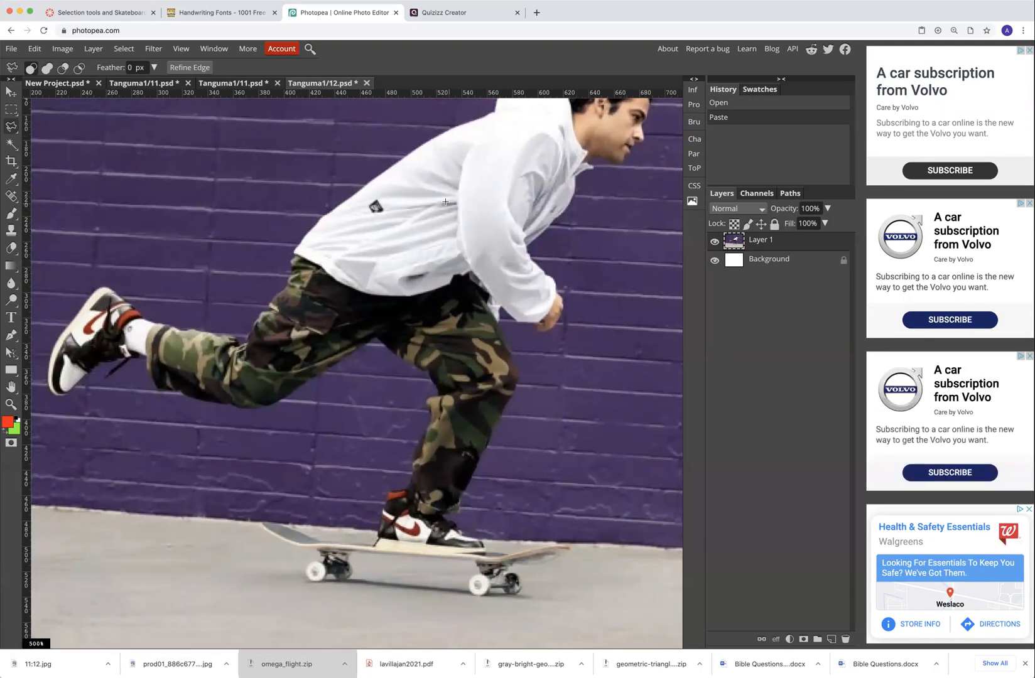
{"action": "scroll", "coordinate": [445, 202], "scroll_direction": "up", "scroll_amount": 1}
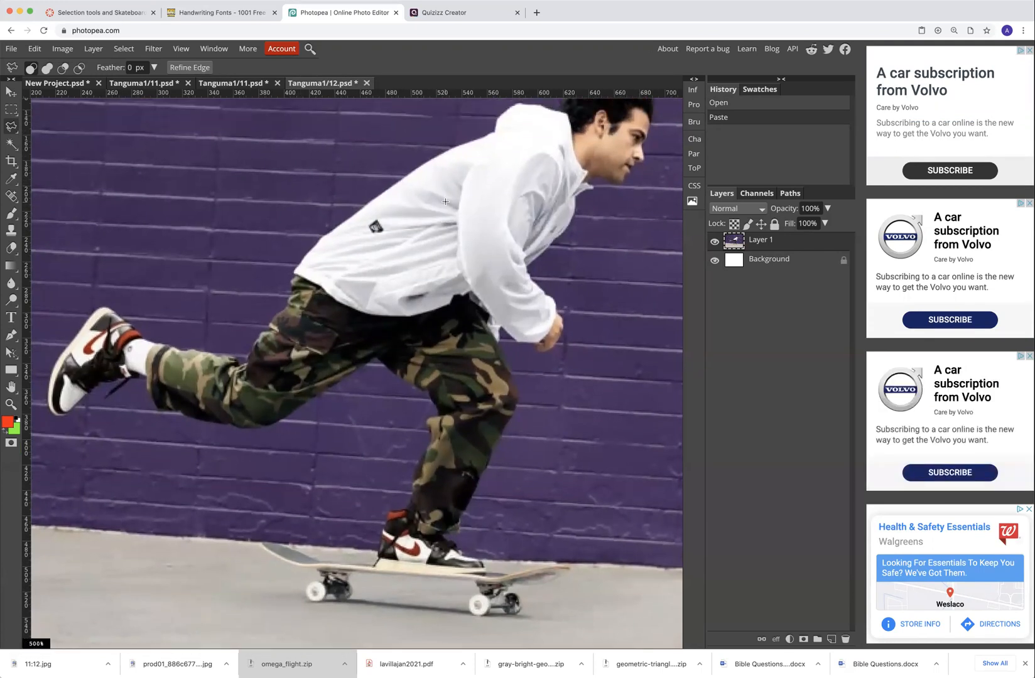
- Try clearing the purple wall behind the skater using the Magic Wand at tolerance 16, undo the clearing and deselect
{"action": "left_click", "coordinate": [14, 144]}
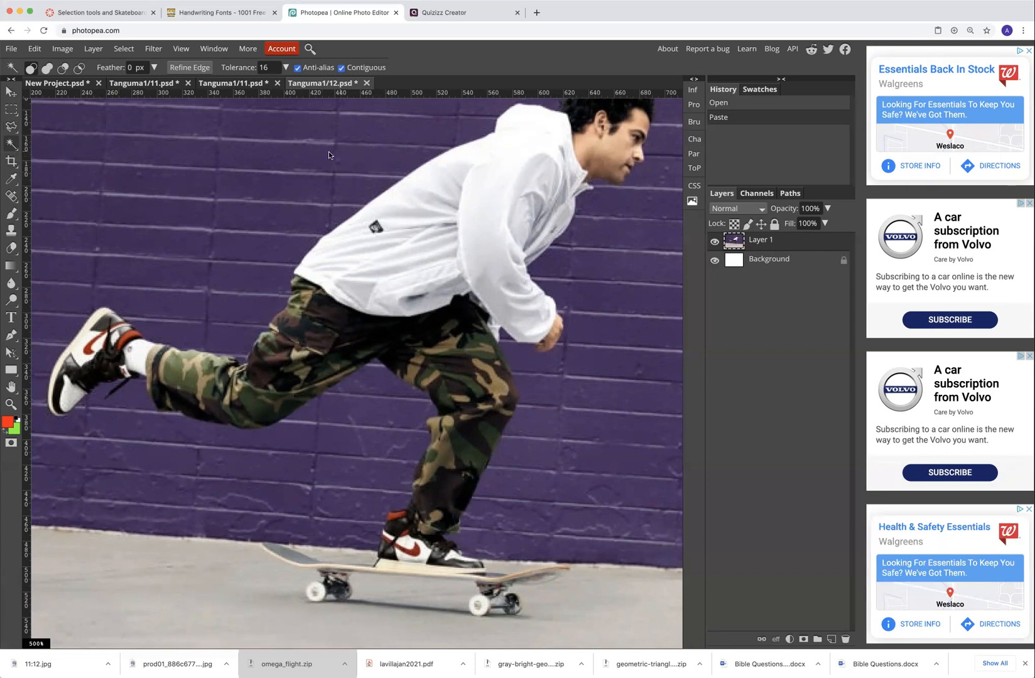
{"action": "left_click", "coordinate": [320, 191]}
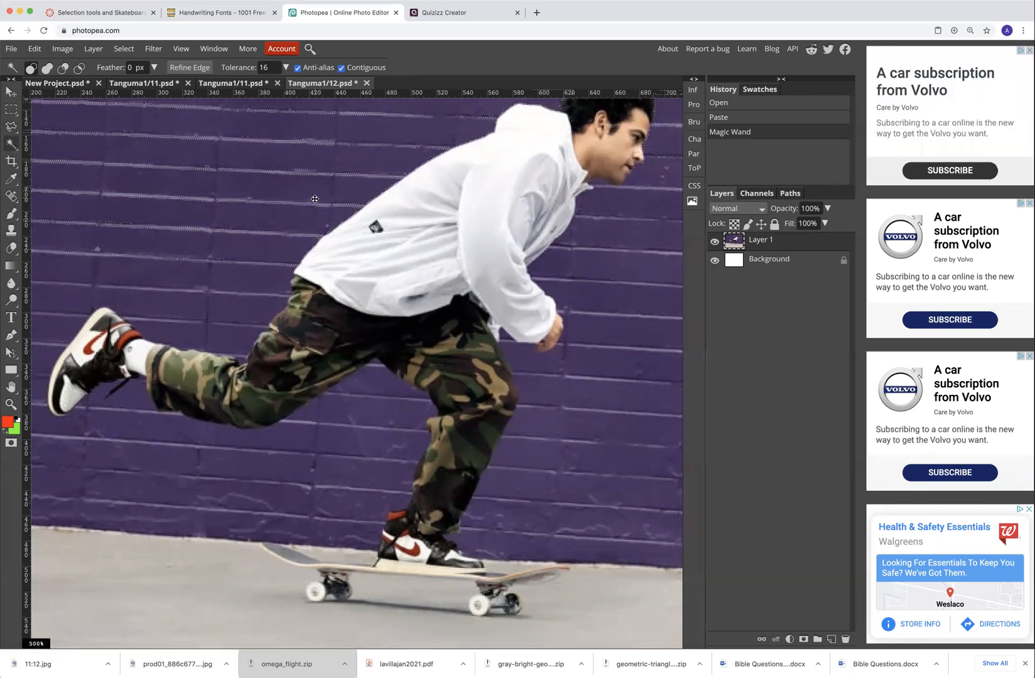
{"action": "key", "text": "Delete"}
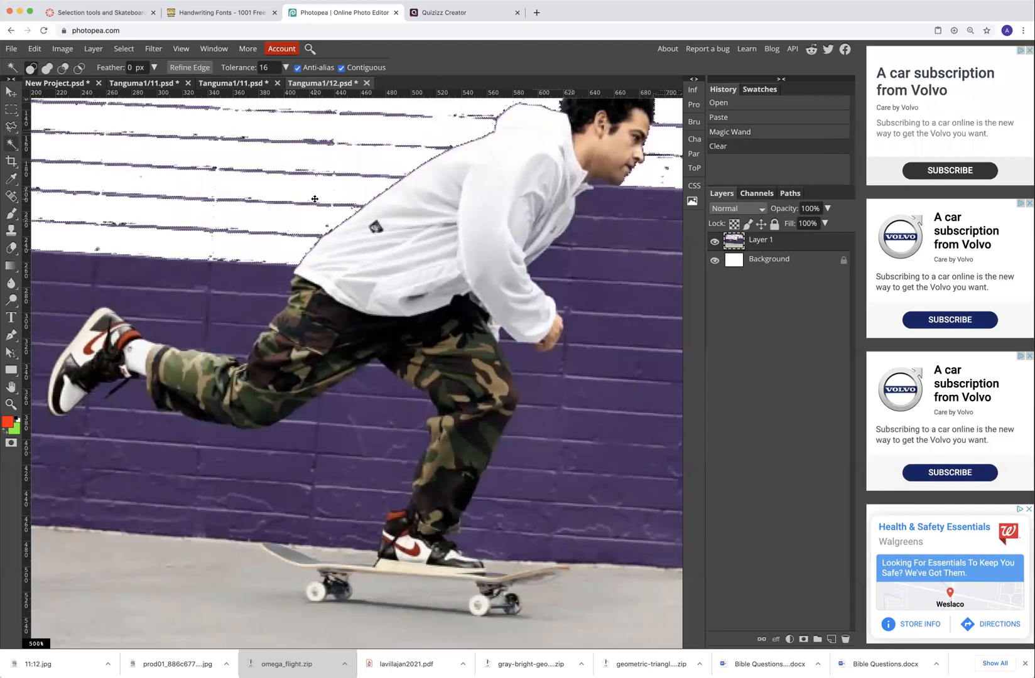
{"action": "left_click", "coordinate": [35, 49]}
{"action": "left_click", "coordinate": [43, 63]}
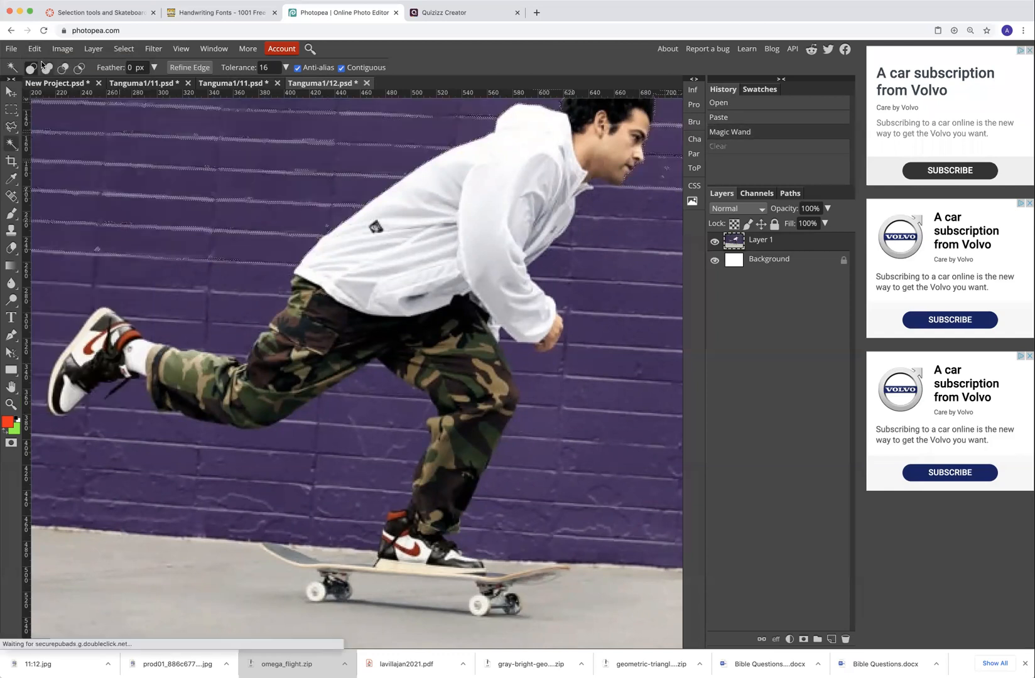
{"action": "key", "text": "super+d"}
- Outline the skateboarder with the Polygonal Lasso from the lower back of the jacket around the legs, arm and face to the hair
{"action": "left_click", "coordinate": [11, 140]}
{"action": "left_click", "coordinate": [11, 126]}
{"action": "left_click", "coordinate": [11, 126]}
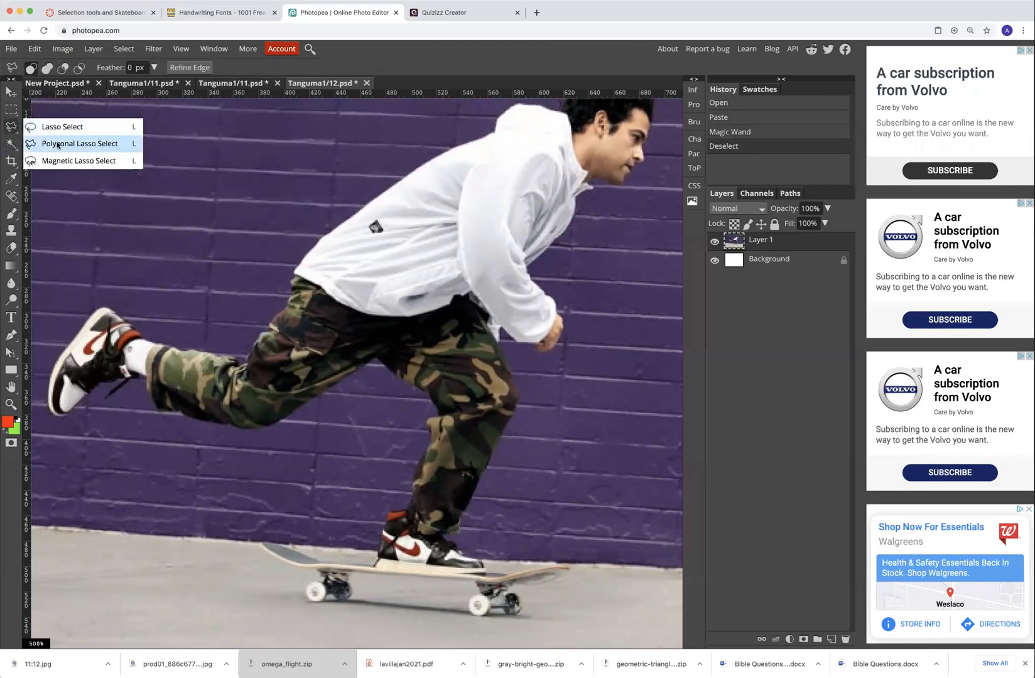
{"action": "left_click", "coordinate": [57, 143]}
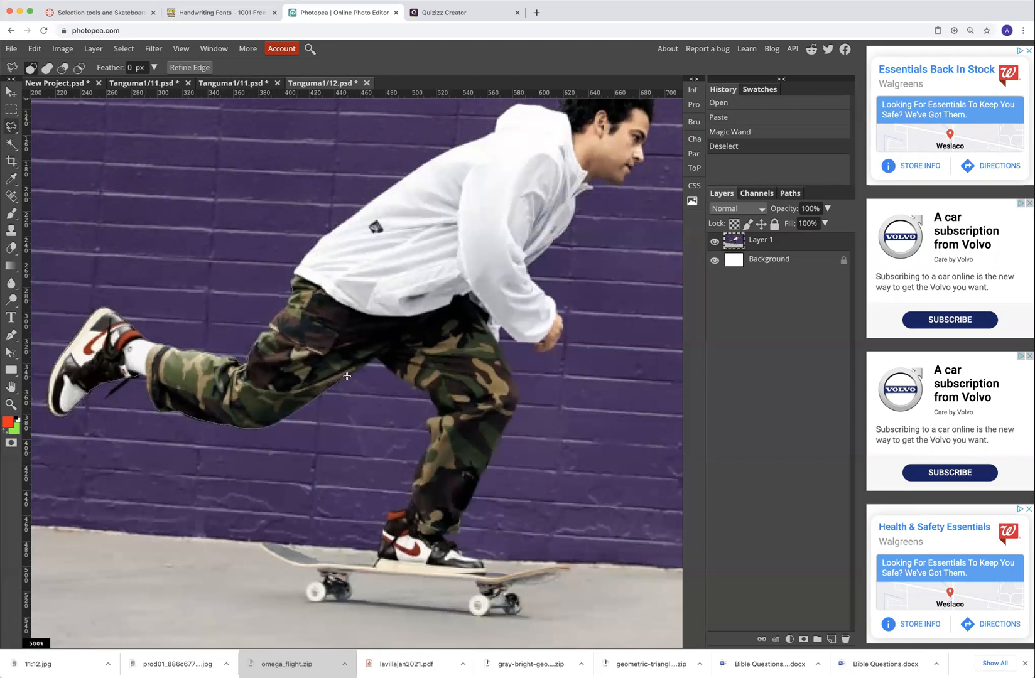
{"action": "left_click", "coordinate": [376, 357]}
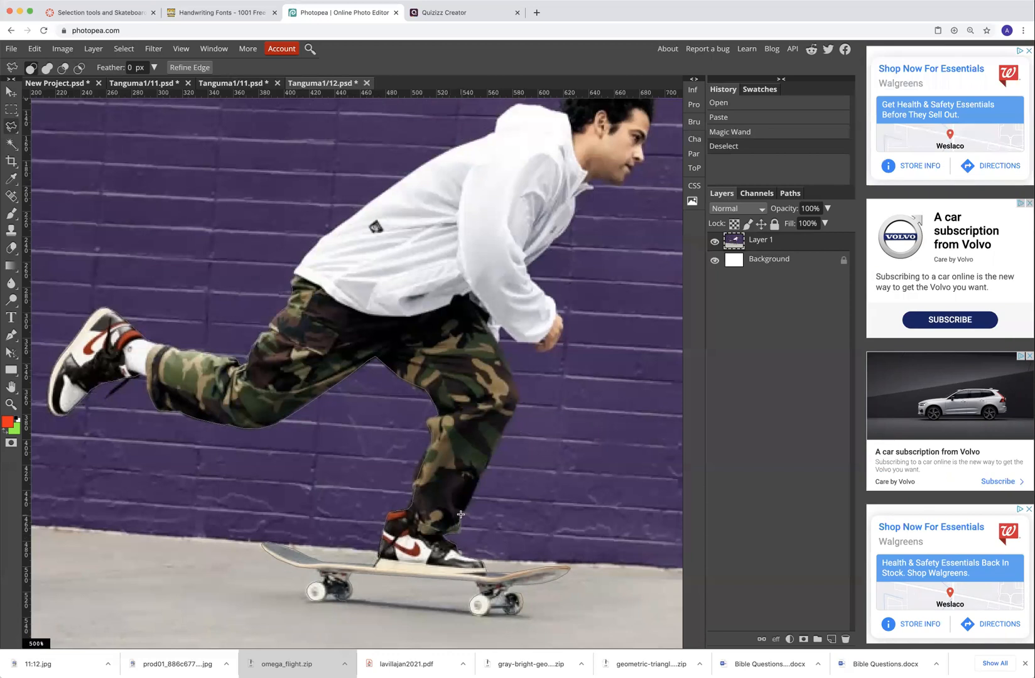
{"action": "scroll", "coordinate": [468, 534], "scroll_direction": "up", "scroll_amount": 2}
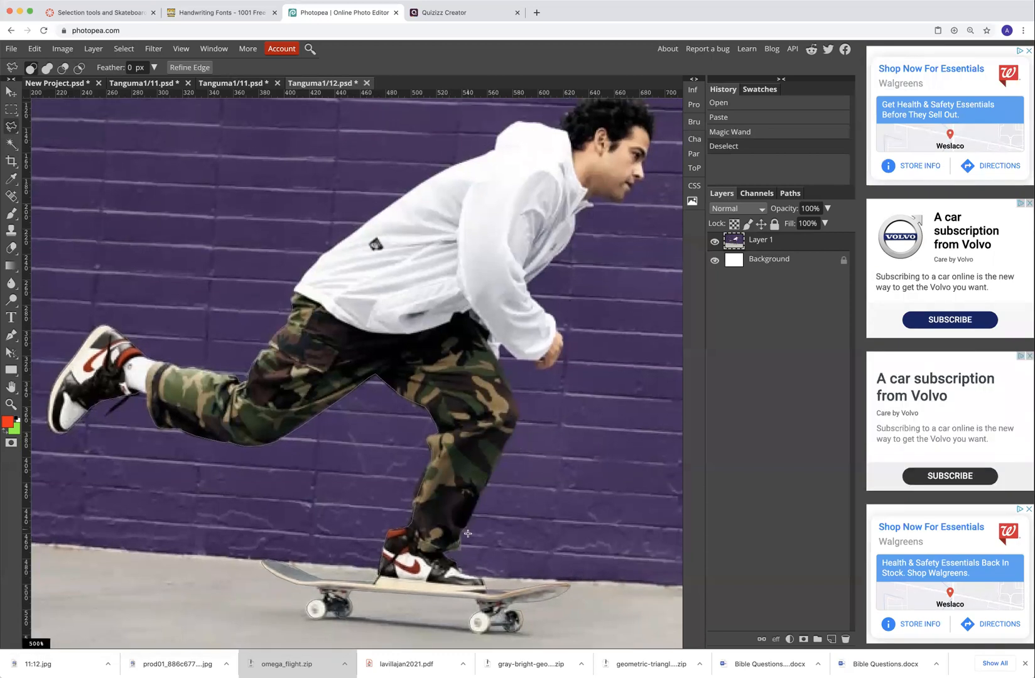
{"action": "scroll", "coordinate": [468, 533], "scroll_direction": "up", "scroll_amount": 2}
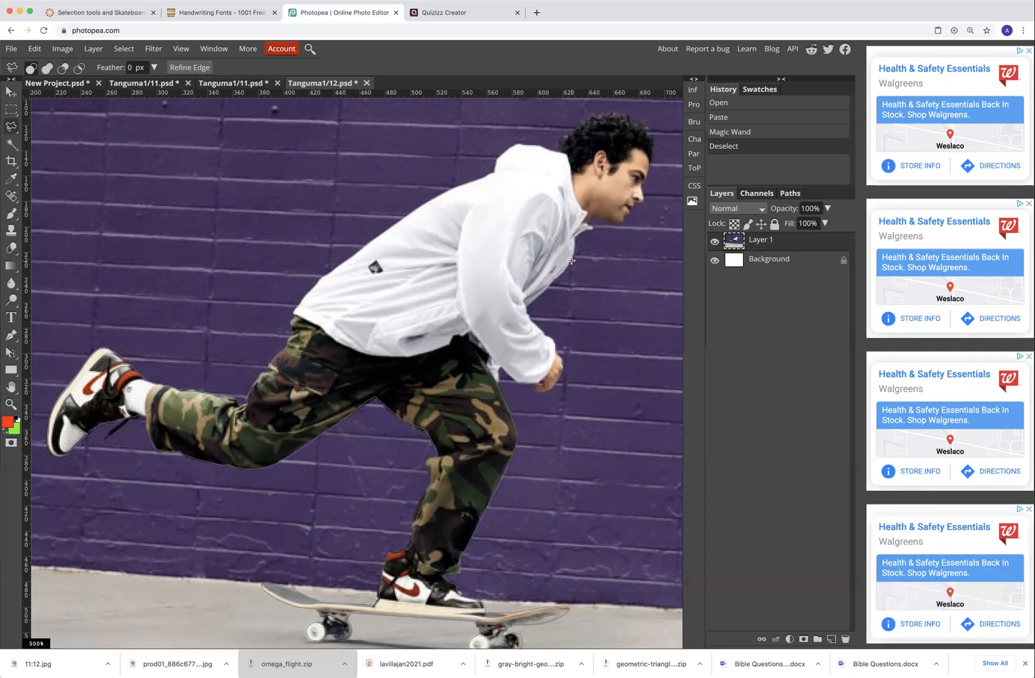
{"action": "scroll", "coordinate": [568, 262], "scroll_direction": "up", "scroll_amount": 5}
{"action": "scroll", "coordinate": [541, 302], "scroll_direction": "right", "scroll_amount": 5}
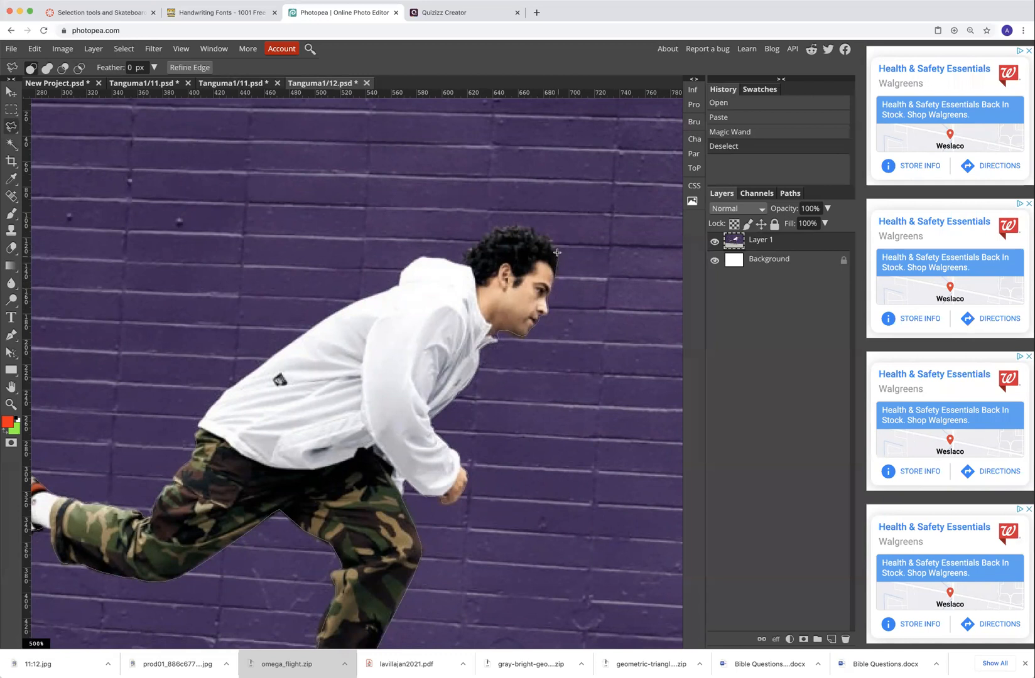
{"action": "left_click_drag", "start_coordinate": [552, 243], "coordinate": [523, 227]}
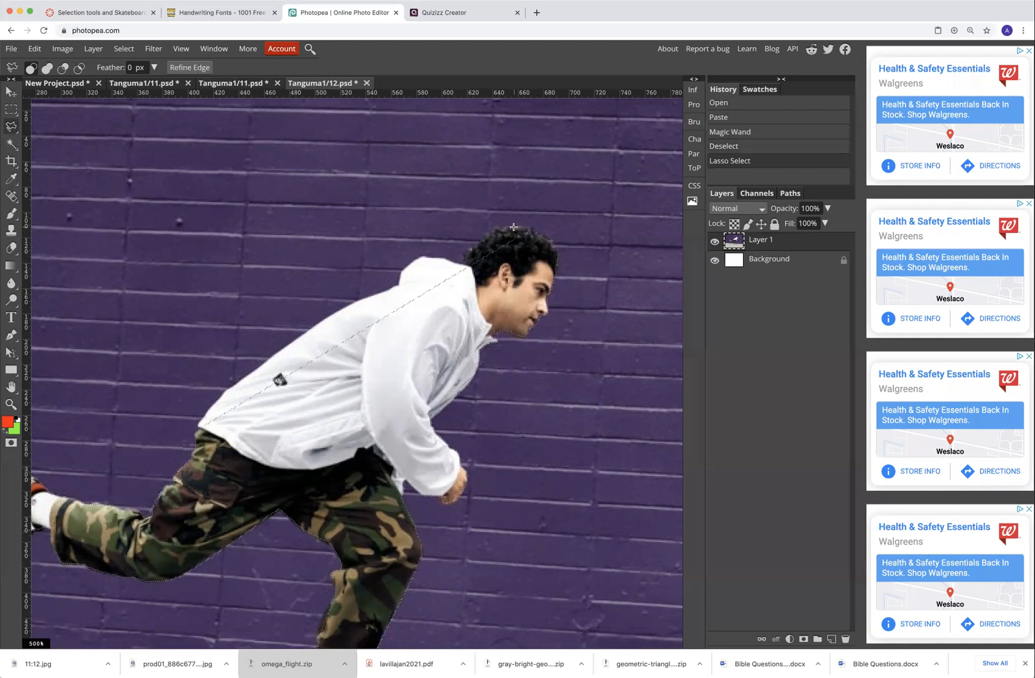
- Try to continue the lasso selection from the skateboarder's hair and undo that attempt
{"action": "scroll", "coordinate": [512, 225], "scroll_direction": "left", "scroll_amount": 1}
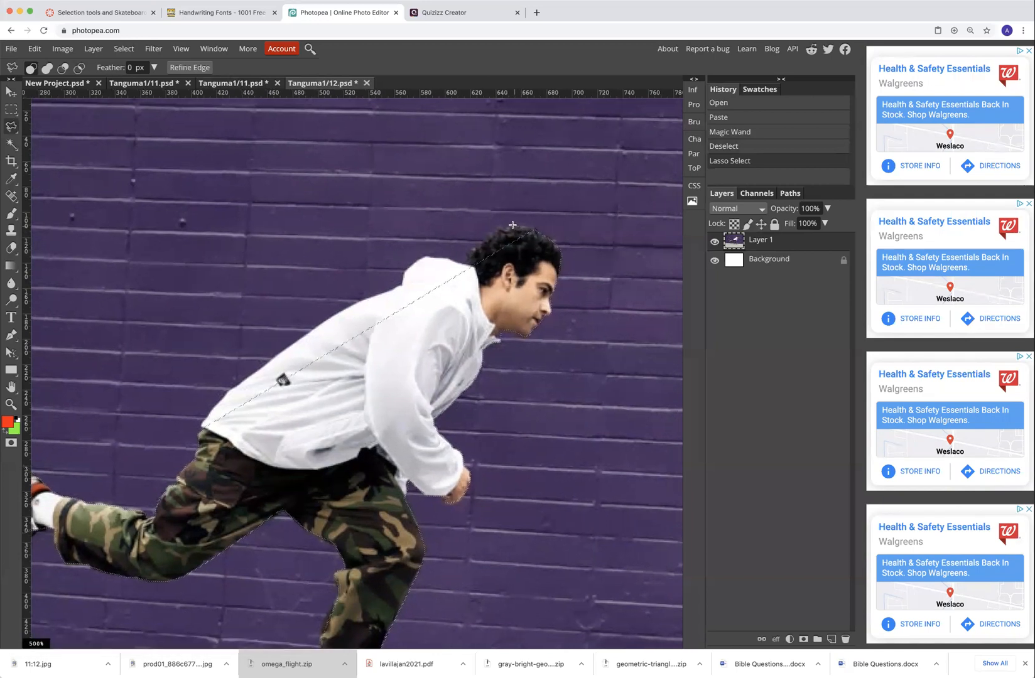
{"action": "scroll", "coordinate": [512, 225], "scroll_direction": "left", "scroll_amount": 5}
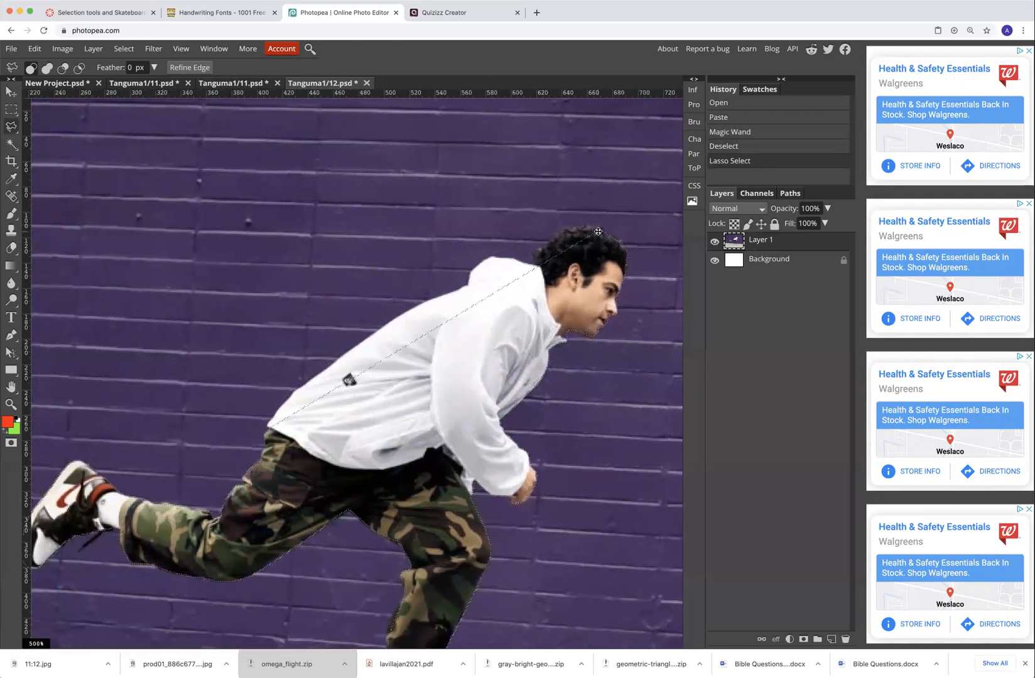
{"action": "left_click", "coordinate": [598, 231]}
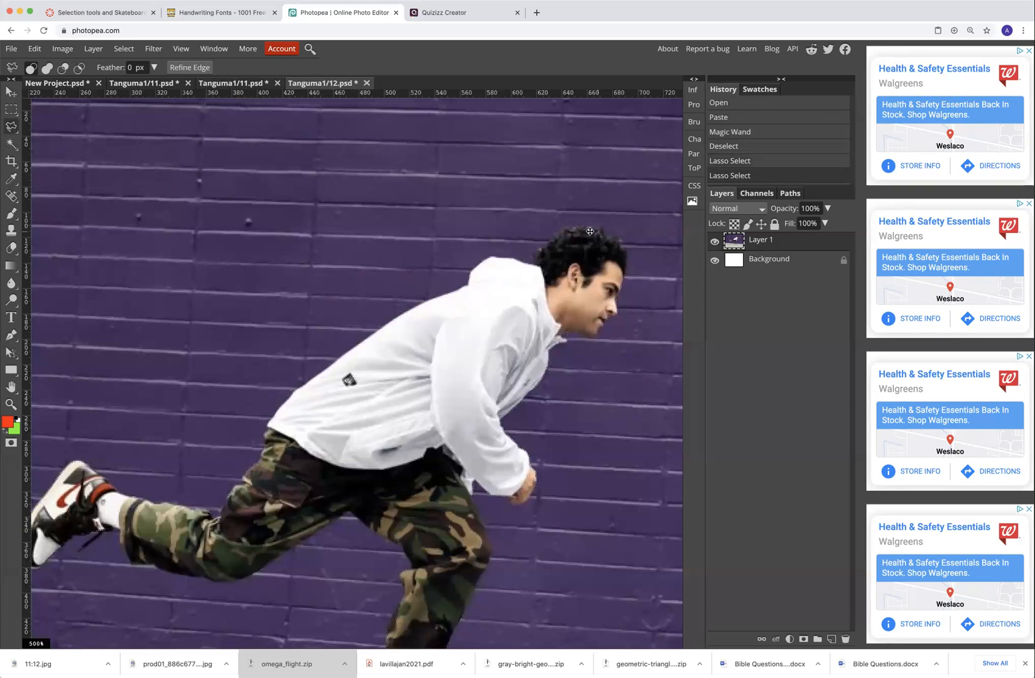
{"action": "left_click", "coordinate": [33, 49]}
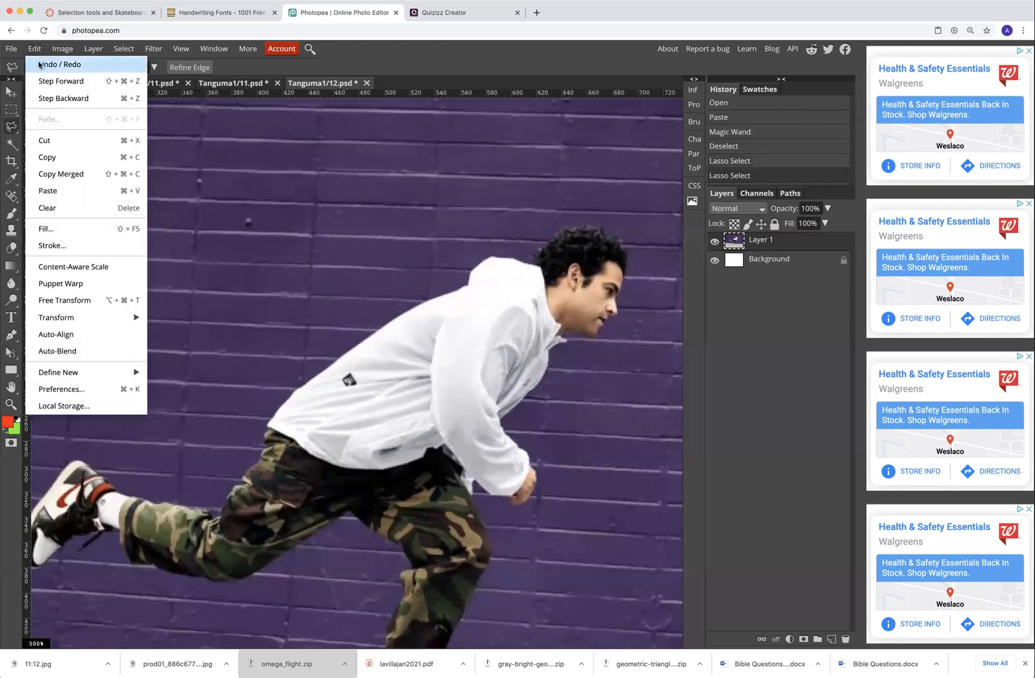
{"action": "left_click", "coordinate": [41, 64]}
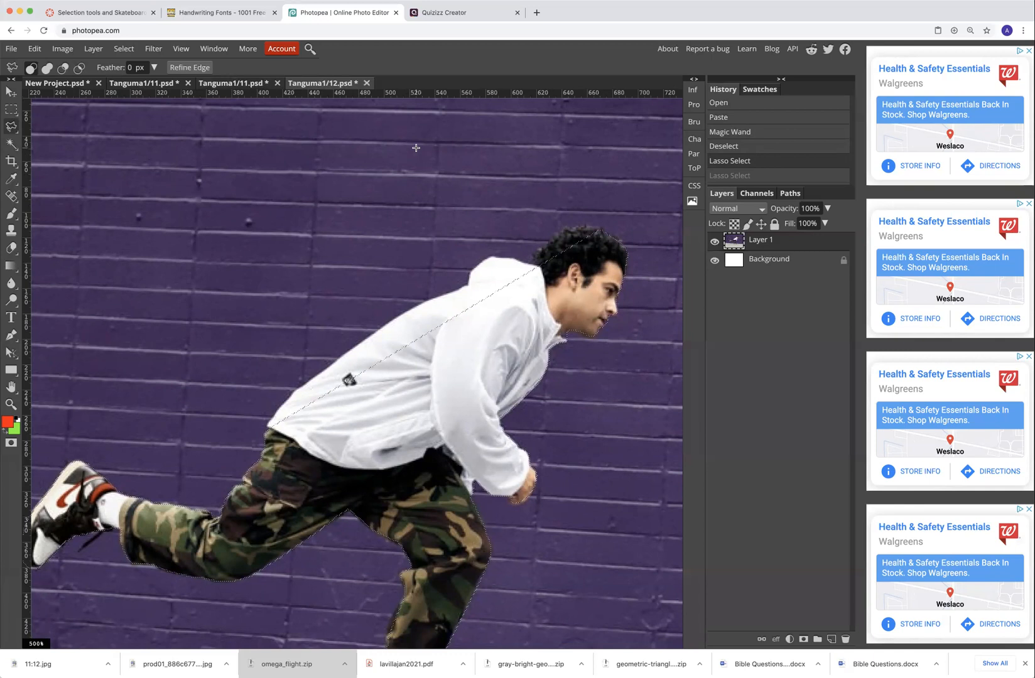
- Copy the lassoed skateboarder and paste it as a new layer above the photo layer
{"action": "left_click", "coordinate": [186, 49]}
{"action": "left_click", "coordinate": [202, 81]}
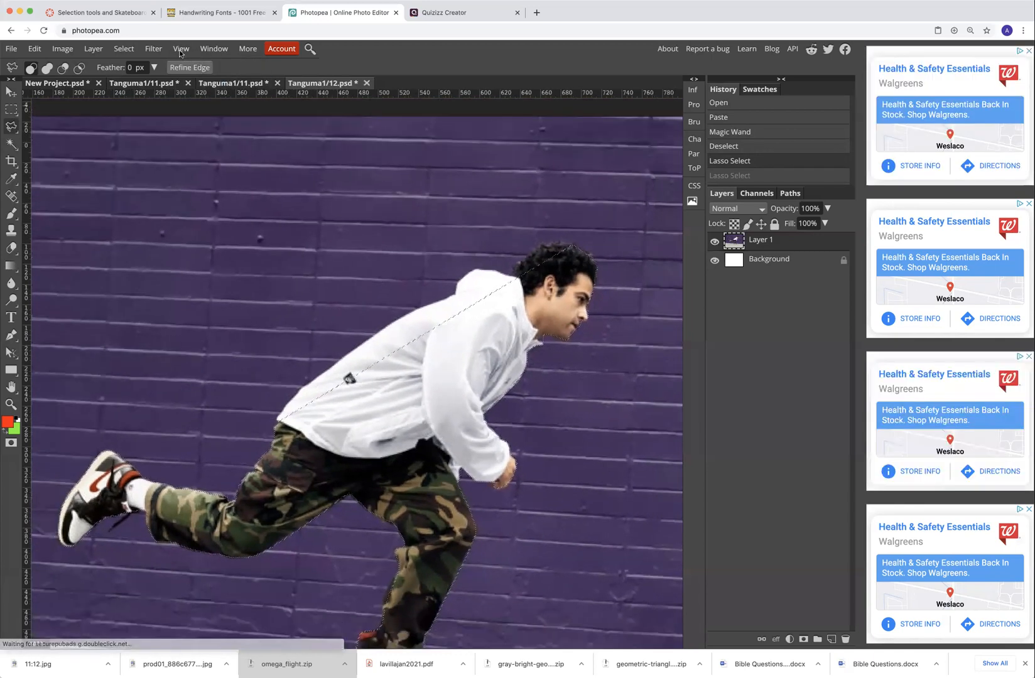
{"action": "left_click", "coordinate": [181, 50]}
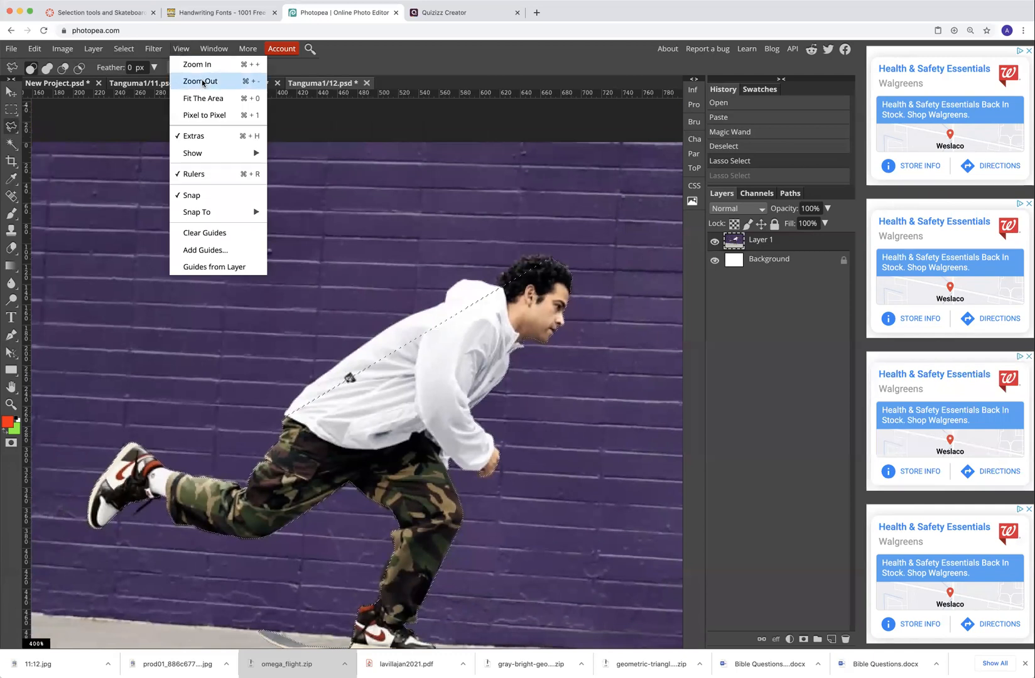
{"action": "left_click", "coordinate": [202, 83]}
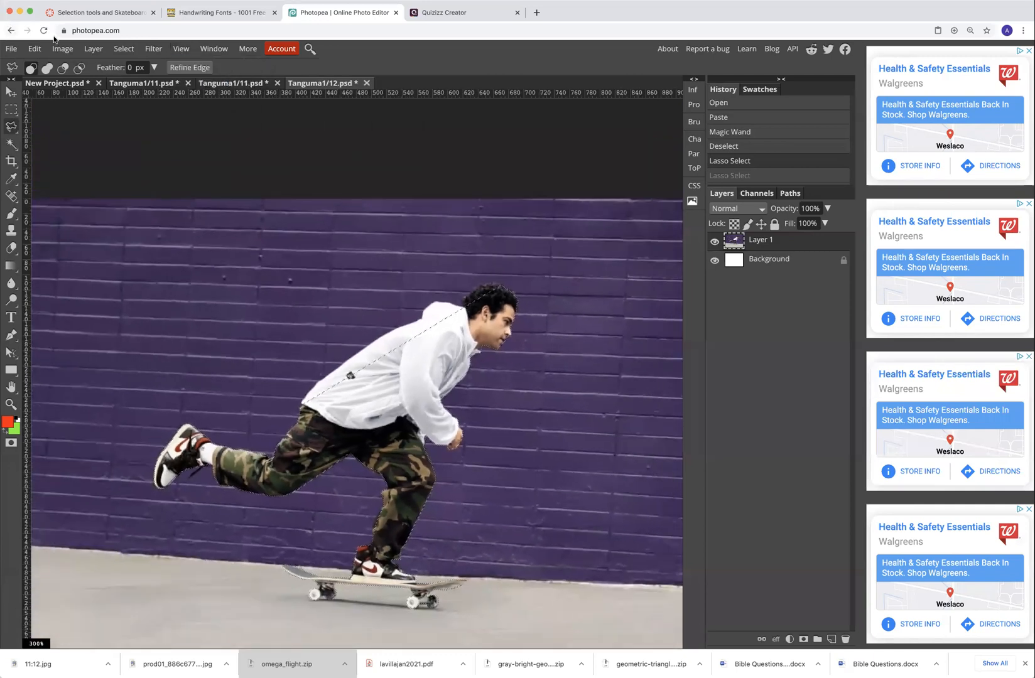
{"action": "left_click", "coordinate": [34, 51]}
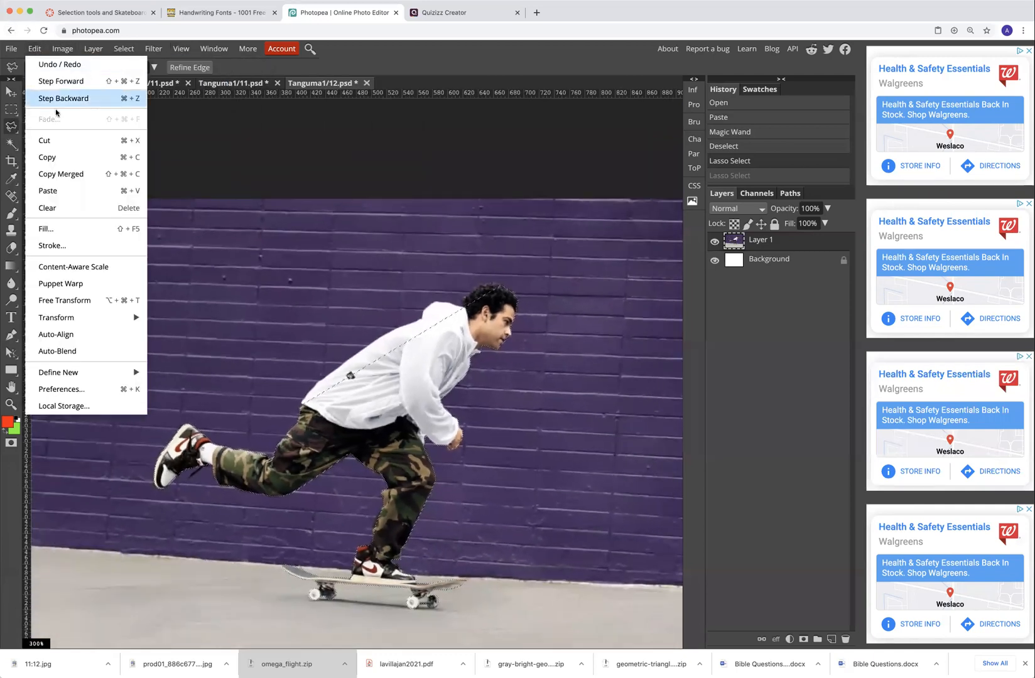
{"action": "left_click", "coordinate": [63, 162]}
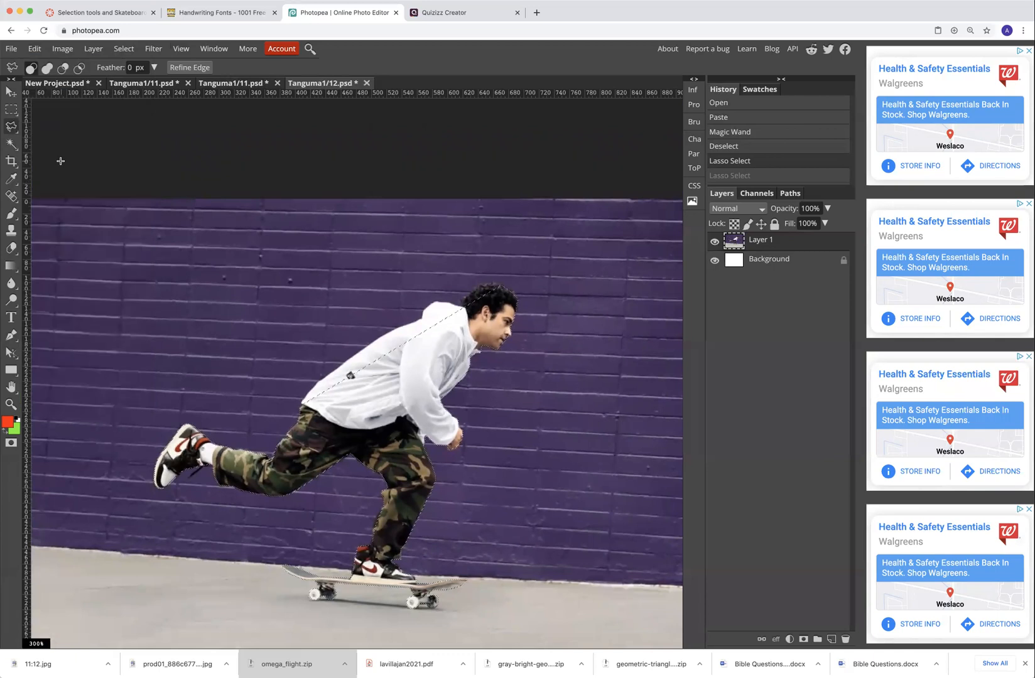
{"action": "left_click", "coordinate": [34, 49]}
{"action": "left_click", "coordinate": [89, 188]}
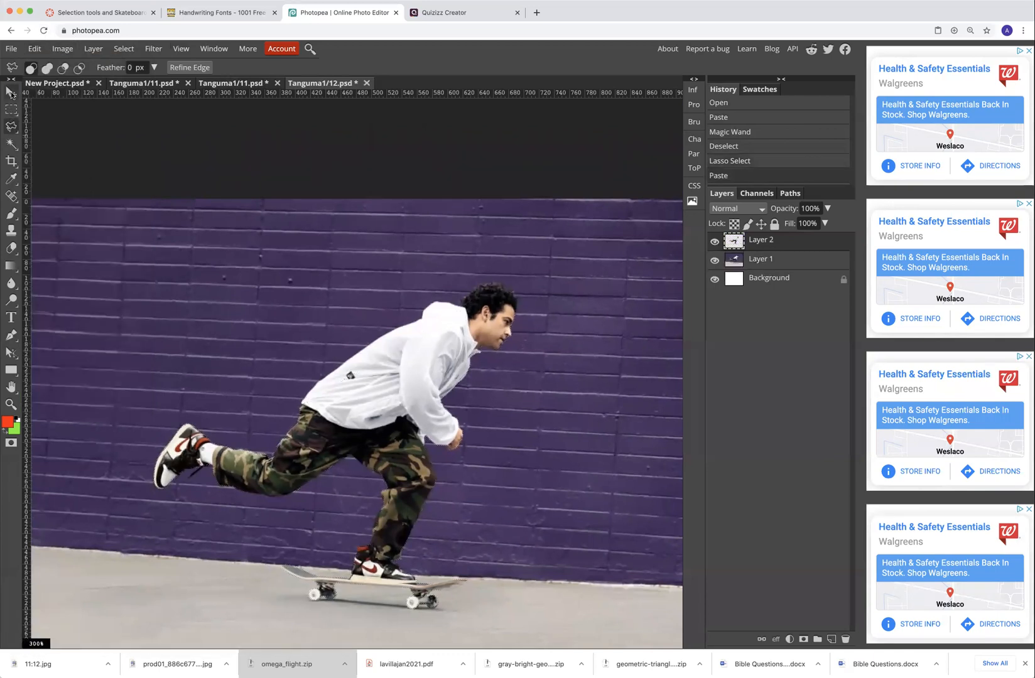
- Move the pasted skateboarder below and to the right of the original and set its layer opacity to 48%
{"action": "left_click", "coordinate": [11, 92]}
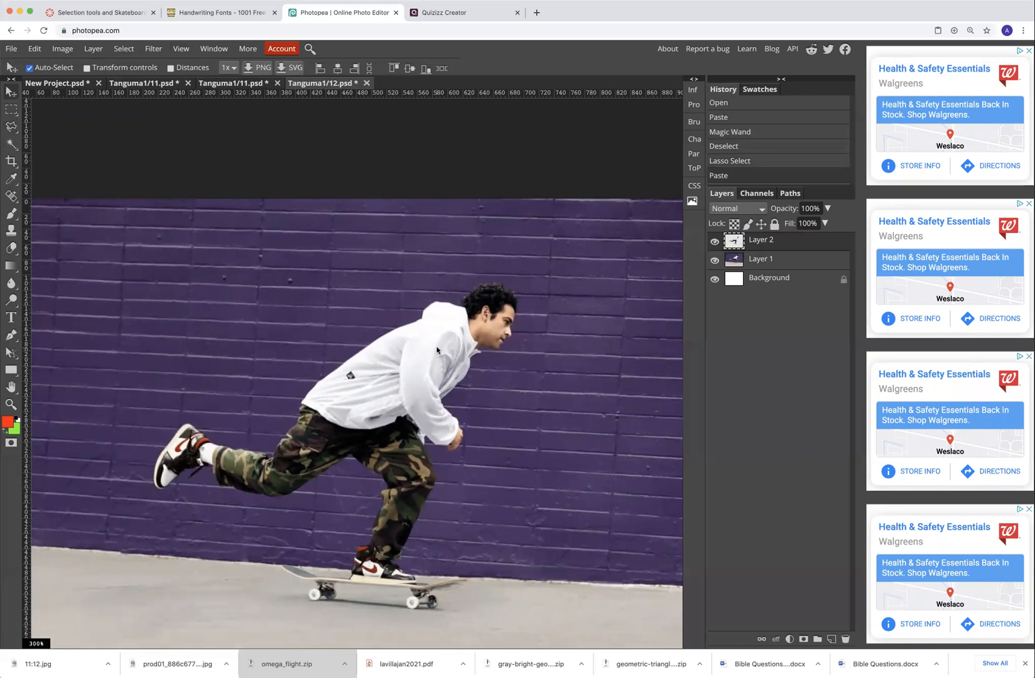
{"action": "left_click_drag", "start_coordinate": [438, 350], "coordinate": [498, 385]}
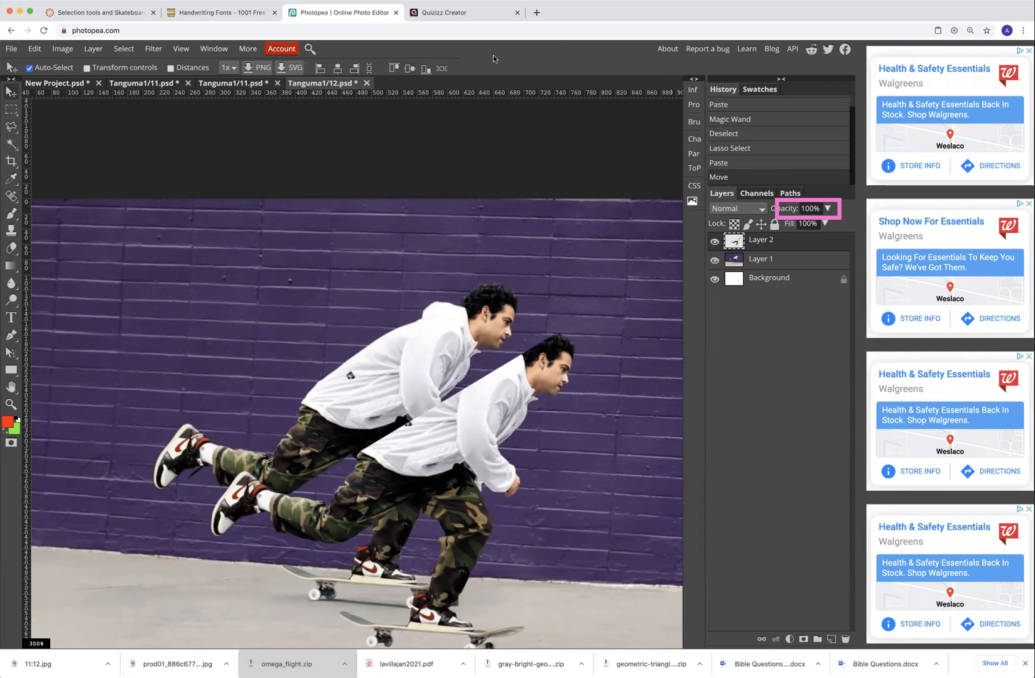
{"action": "left_click", "coordinate": [824, 210]}
{"action": "left_click_drag", "start_coordinate": [825, 220], "coordinate": [802, 227]}
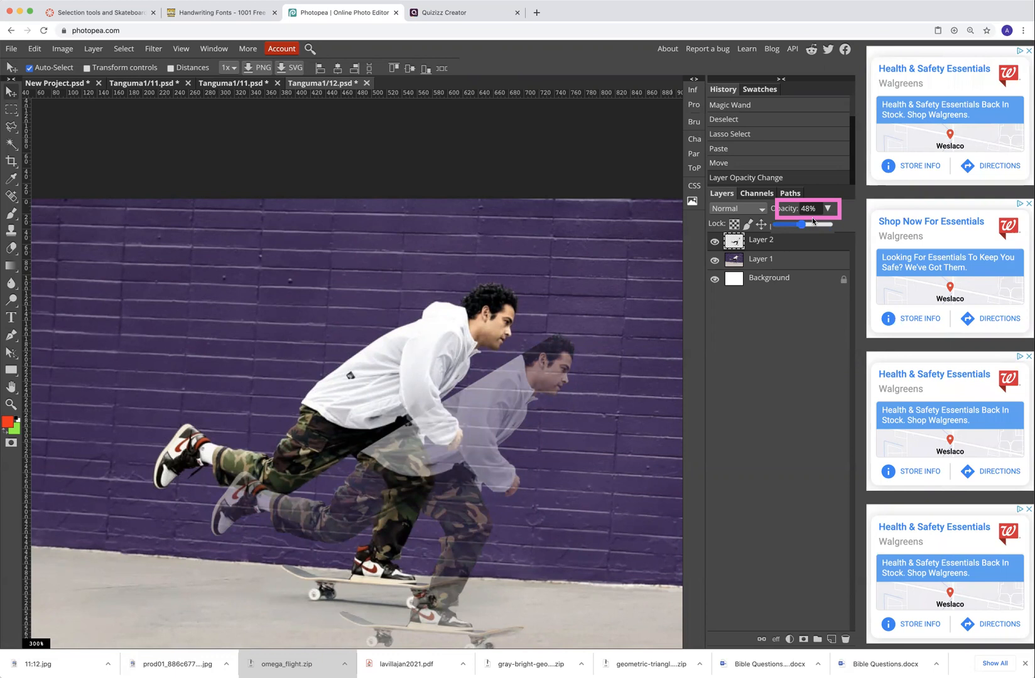
- Move the faded skateboarder copy back over the original, leaving it offset slightly down and to the right
{"action": "left_click", "coordinate": [488, 416]}
{"action": "left_click_drag", "start_coordinate": [488, 407], "coordinate": [436, 385]}
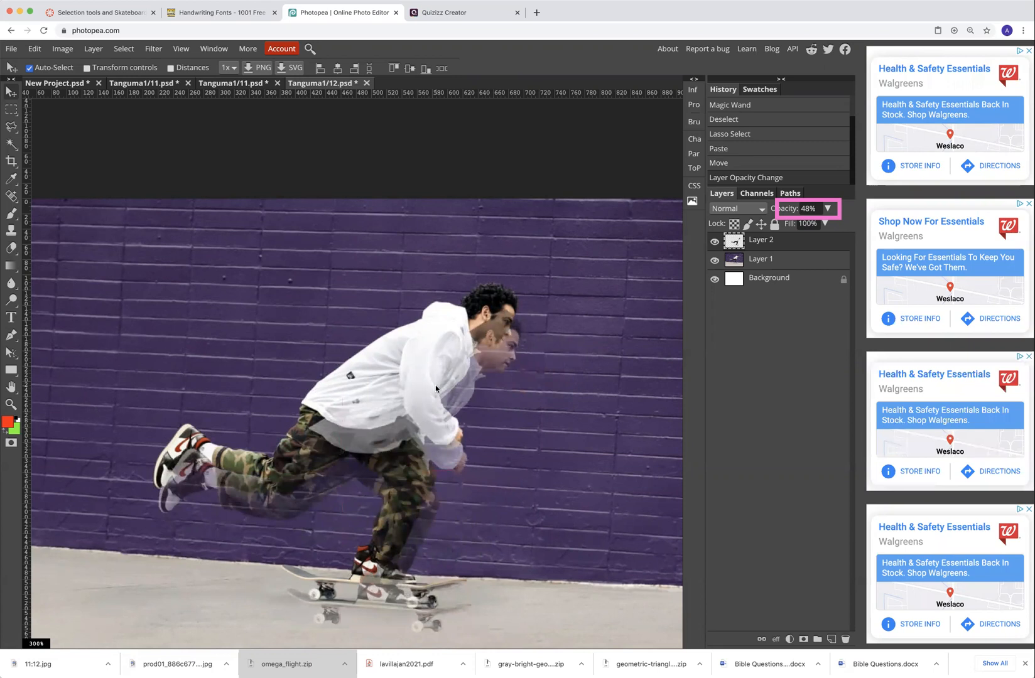
{"action": "left_click_drag", "start_coordinate": [435, 385], "coordinate": [436, 387]}
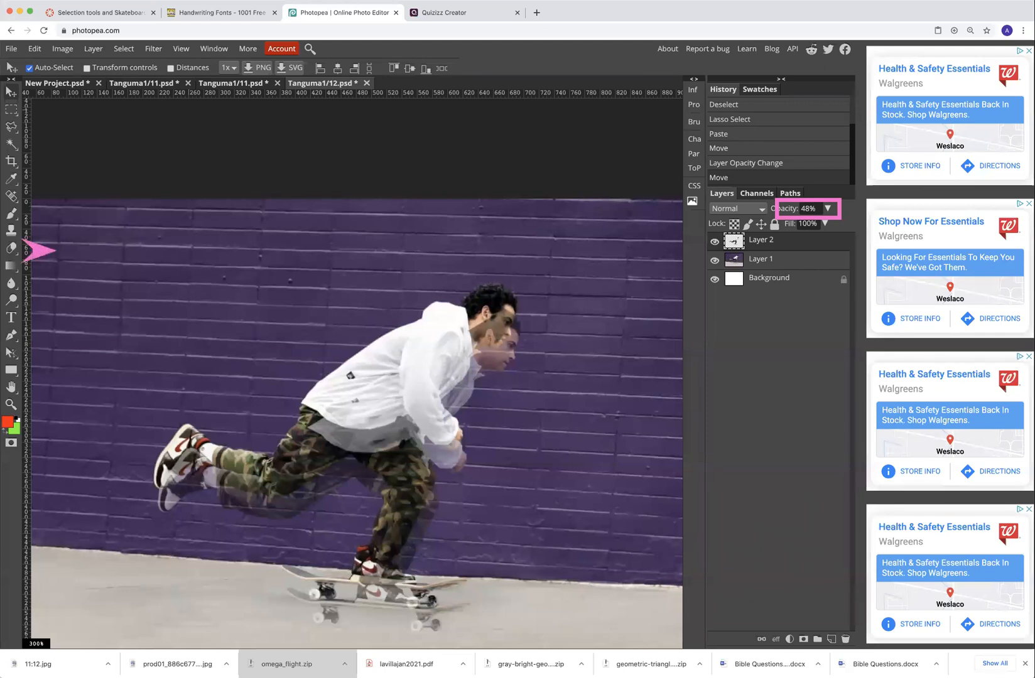
- Set up the Eraser with a textured brush tip, size 122 px and 65% opacity
{"action": "left_click", "coordinate": [11, 248]}
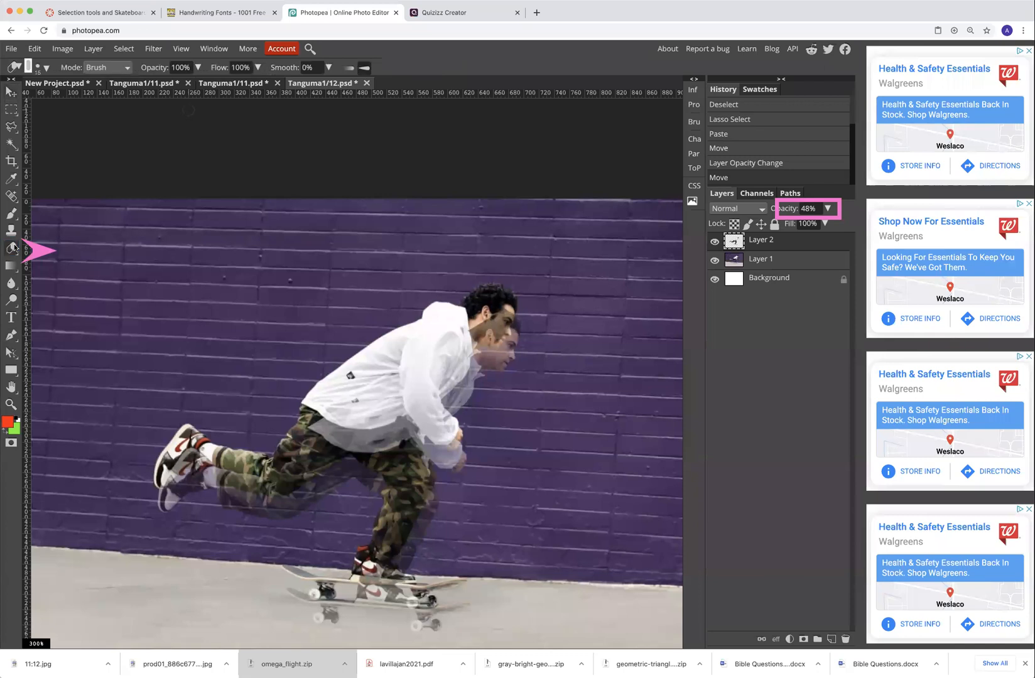
{"action": "left_click", "coordinate": [42, 68]}
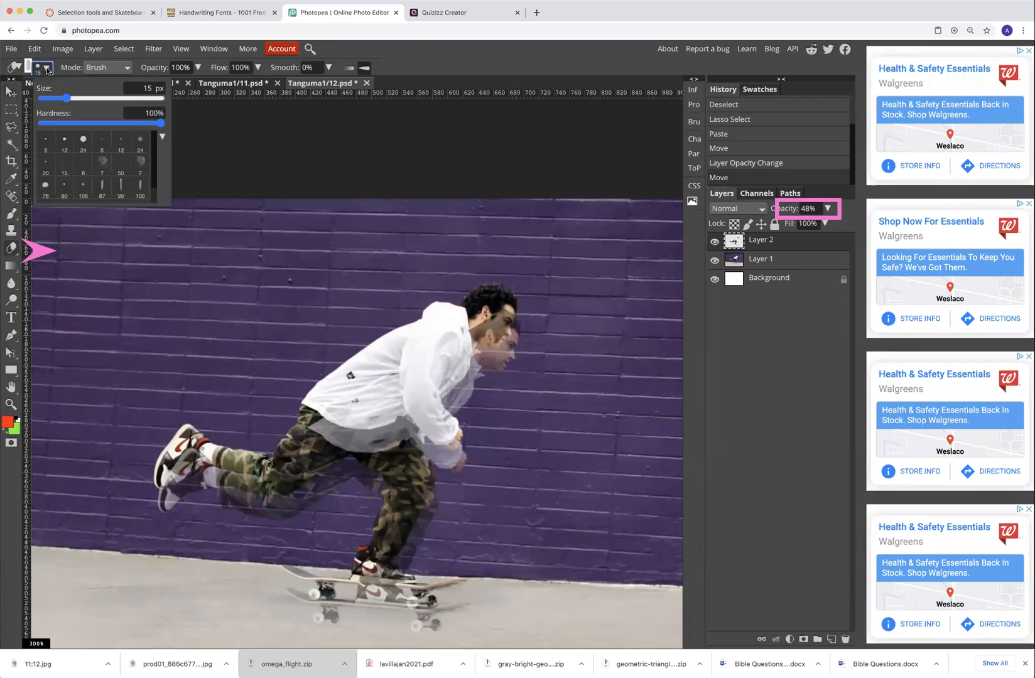
{"action": "left_click", "coordinate": [140, 163]}
{"action": "left_click_drag", "start_coordinate": [60, 98], "coordinate": [141, 101]}
{"action": "left_click", "coordinate": [142, 98]}
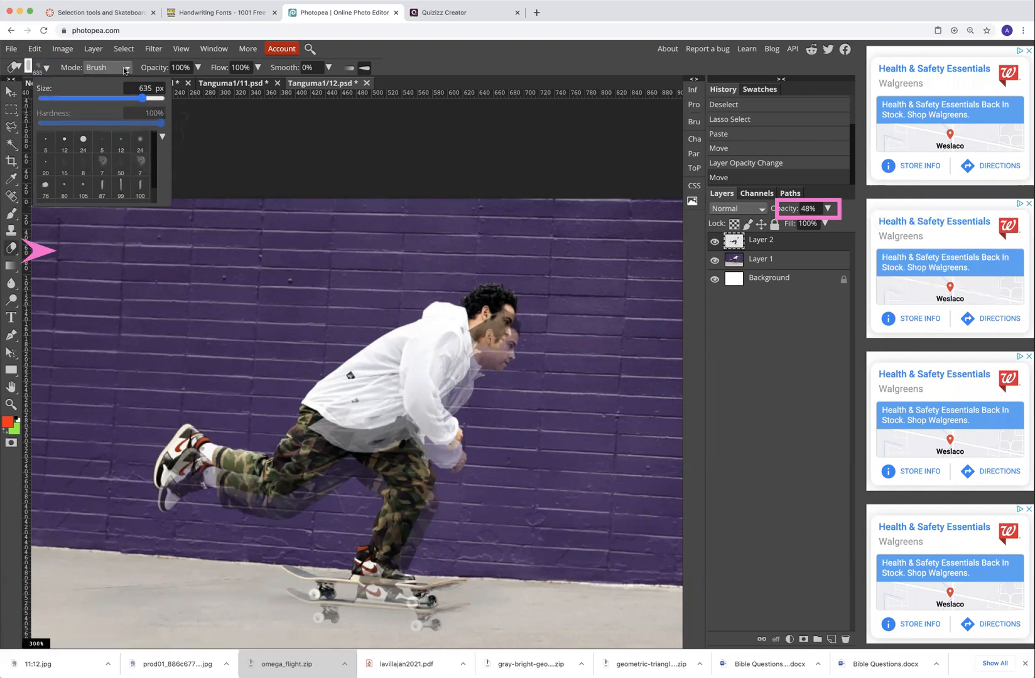
{"action": "left_click", "coordinate": [111, 98]}
{"action": "left_click", "coordinate": [95, 99]}
{"action": "left_click", "coordinate": [189, 68]}
{"action": "left_click_drag", "start_coordinate": [198, 67], "coordinate": [181, 83]}
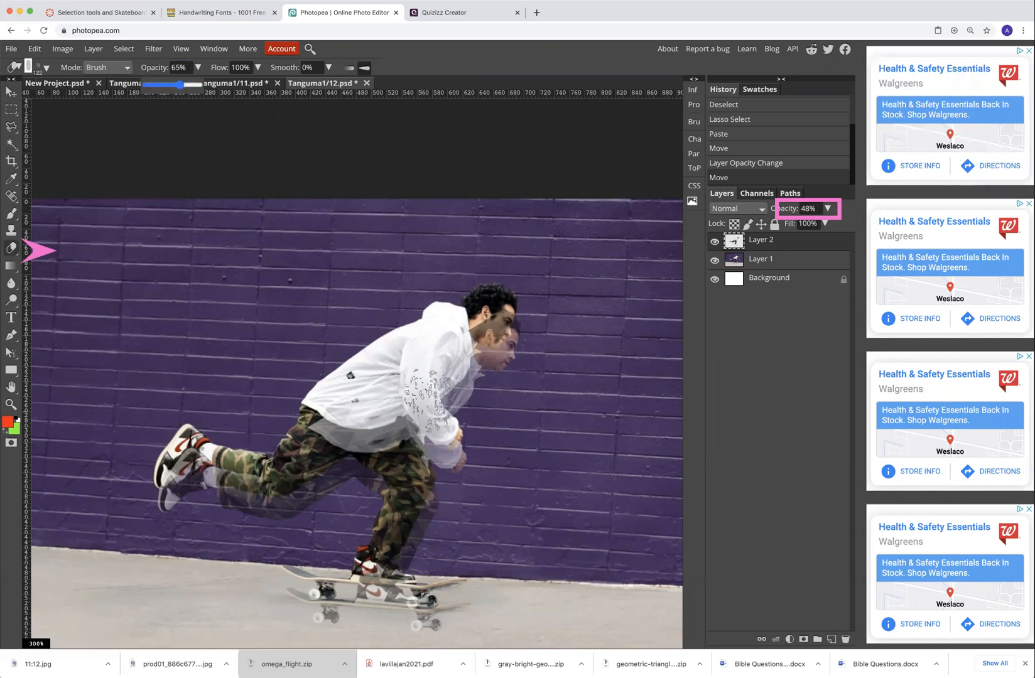
- Erase the faded copy where it covers the original skateboarder's face, hair and white jacket
{"action": "mouse_move", "coordinate": [479, 323]}
{"action": "left_mouse_down"}
{"action": "mouse_move", "coordinate": [488, 327]}
{"action": "mouse_move", "coordinate": [449, 325]}
{"action": "mouse_move", "coordinate": [339, 399]}
{"action": "mouse_move", "coordinate": [322, 399]}
{"action": "left_mouse_up"}
{"action": "left_click", "coordinate": [324, 398]}
{"action": "left_click", "coordinate": [330, 400]}
{"action": "left_click", "coordinate": [333, 405]}
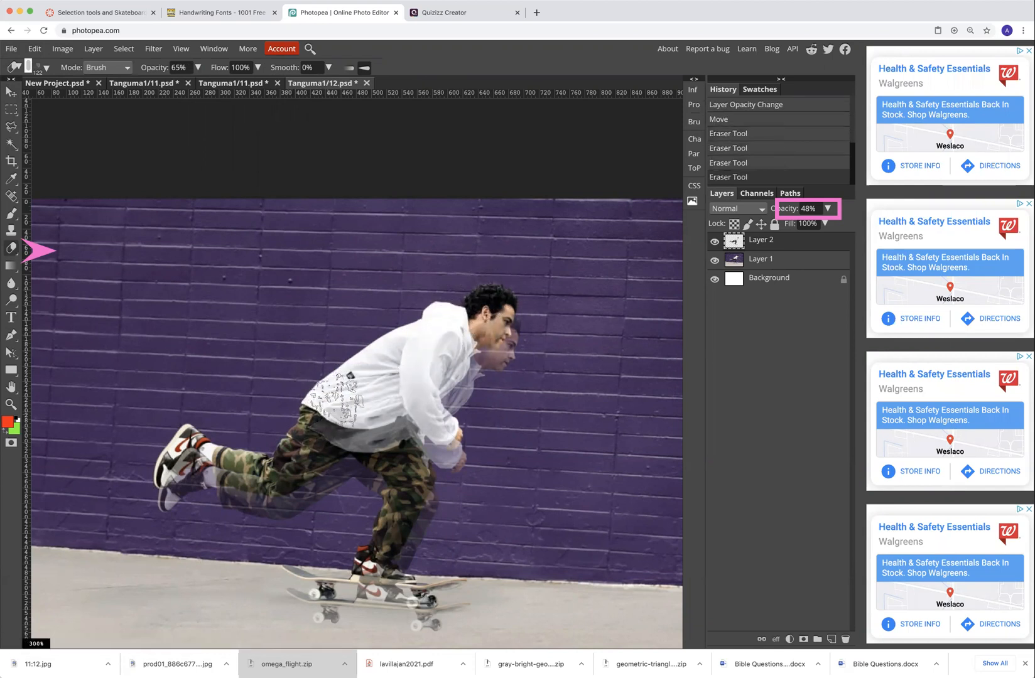
{"action": "left_click", "coordinate": [344, 415]}
{"action": "left_click", "coordinate": [353, 399]}
{"action": "left_click", "coordinate": [368, 384]}
{"action": "left_click", "coordinate": [380, 372]}
{"action": "left_click", "coordinate": [398, 355]}
{"action": "left_click", "coordinate": [413, 346]}
{"action": "left_click", "coordinate": [439, 327]}
{"action": "left_click", "coordinate": [443, 324]}
{"action": "left_click", "coordinate": [450, 322]}
{"action": "left_click", "coordinate": [458, 318]}
{"action": "left_click", "coordinate": [462, 315]}
{"action": "left_click", "coordinate": [464, 314]}
{"action": "left_click", "coordinate": [467, 312]}
{"action": "left_click", "coordinate": [482, 323]}
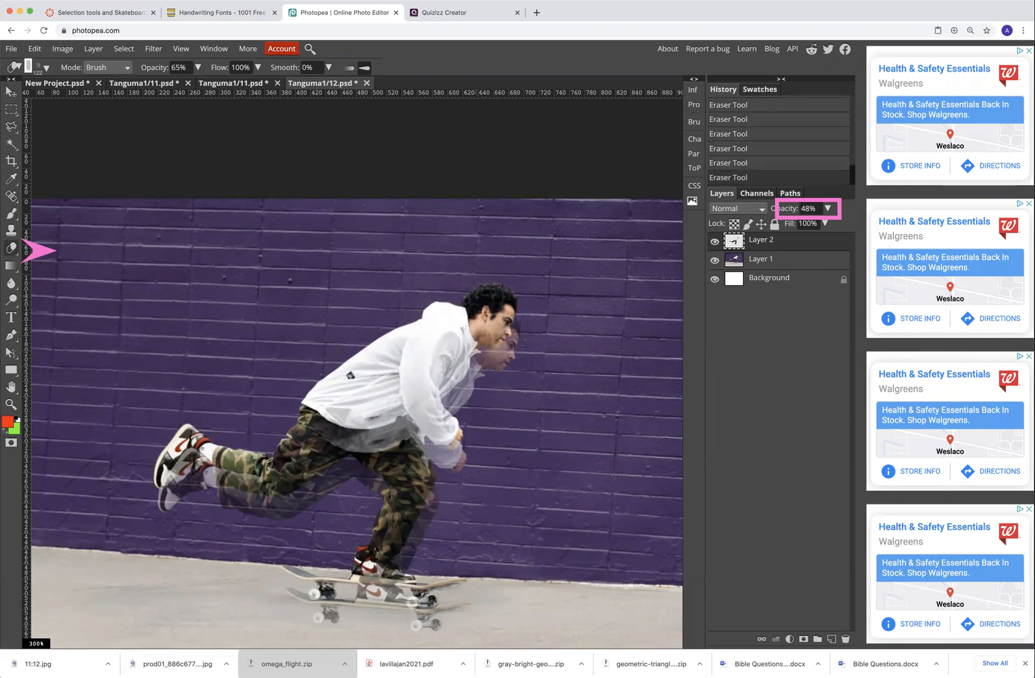
- Erase the faded copy where it covers the original skateboarder's raised back shoe and lower leg
{"action": "left_click", "coordinate": [193, 441]}
{"action": "left_click", "coordinate": [182, 447]}
{"action": "left_click", "coordinate": [176, 450]}
{"action": "left_click", "coordinate": [221, 450]}
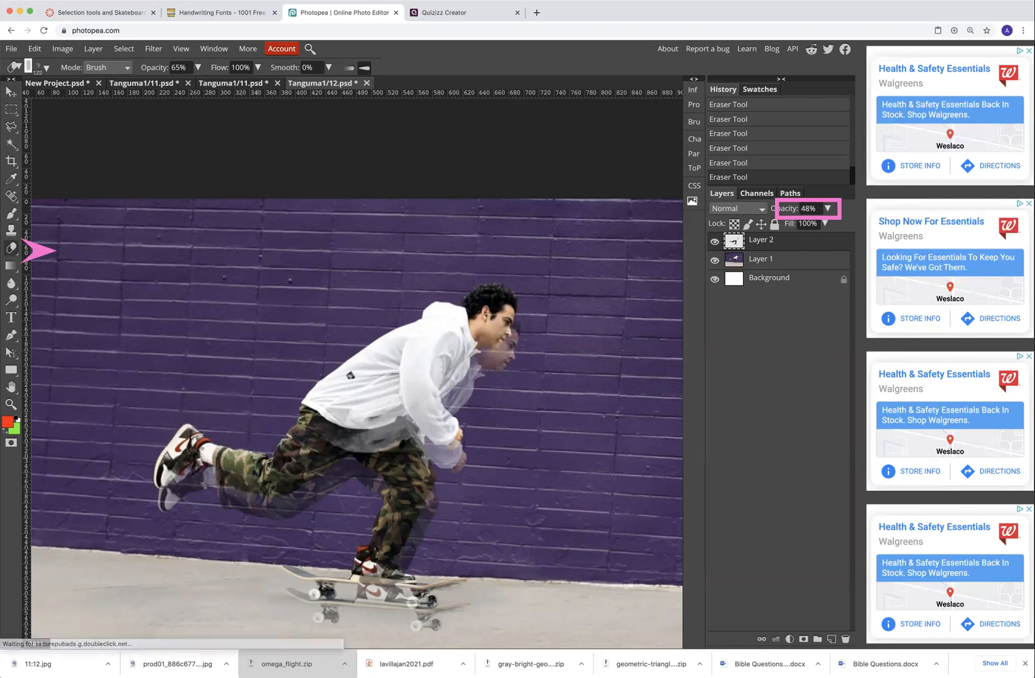